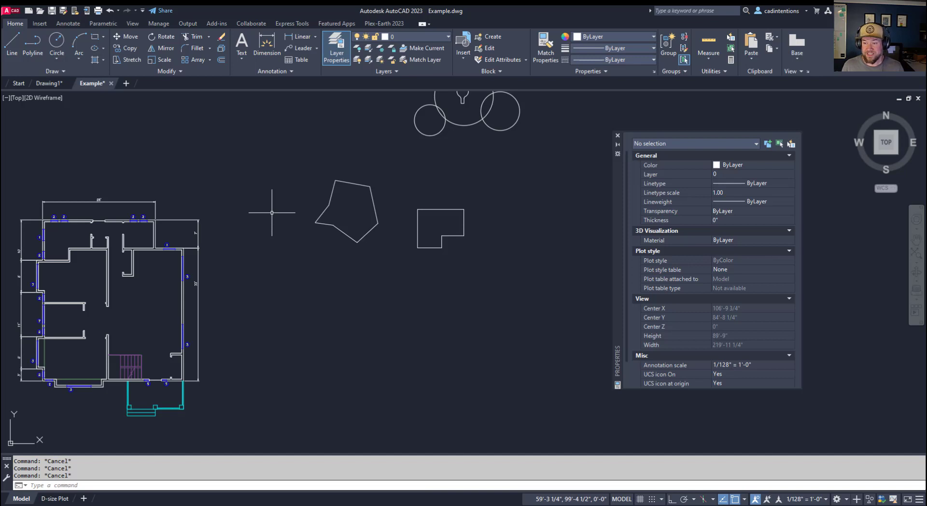
Clear the stray selection and frame the pentagon and L-shaped outline close up, floor plan off-screen.
{"action": "left_click", "coordinate": [331, 237]}
{"action": "key", "text": "Escape"}
{"action": "left_click", "coordinate": [348, 276]}
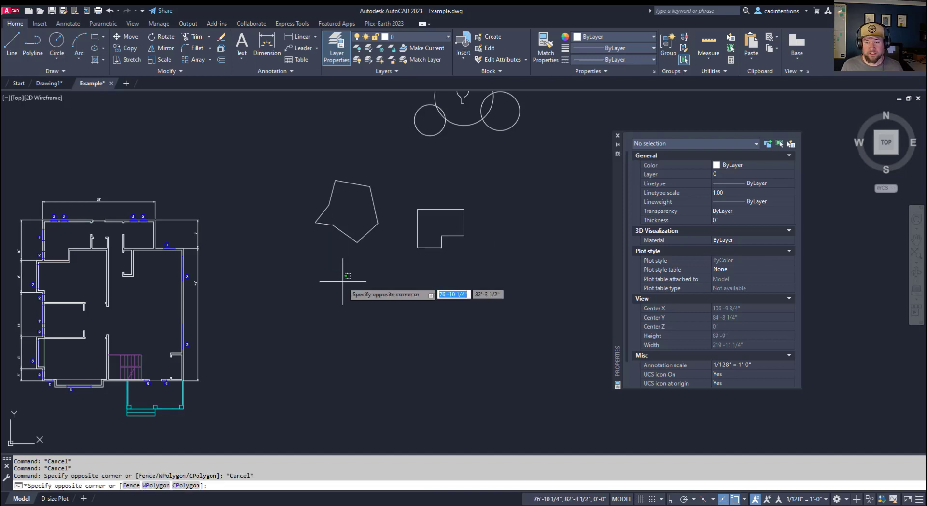
{"action": "left_click", "coordinate": [343, 281]}
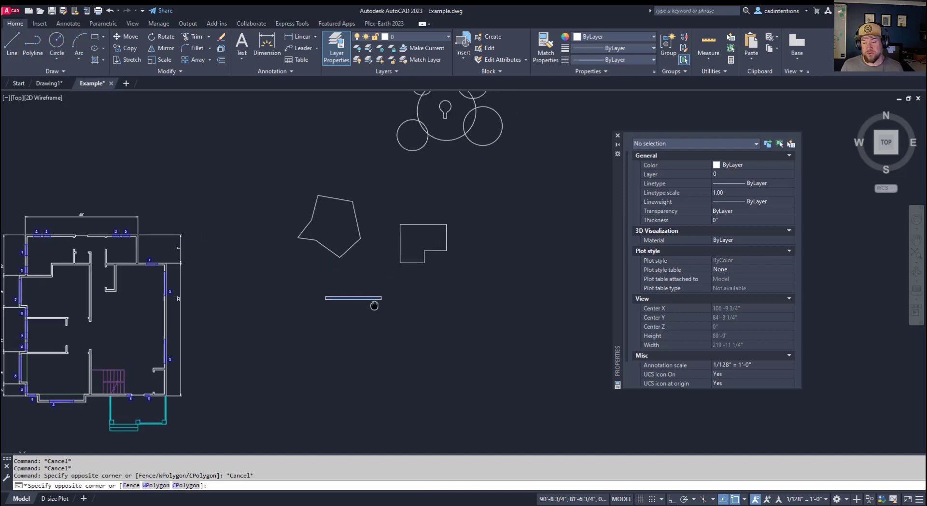
{"action": "middle_click_drag", "start_coordinate": [385, 294], "coordinate": [425, 294]}
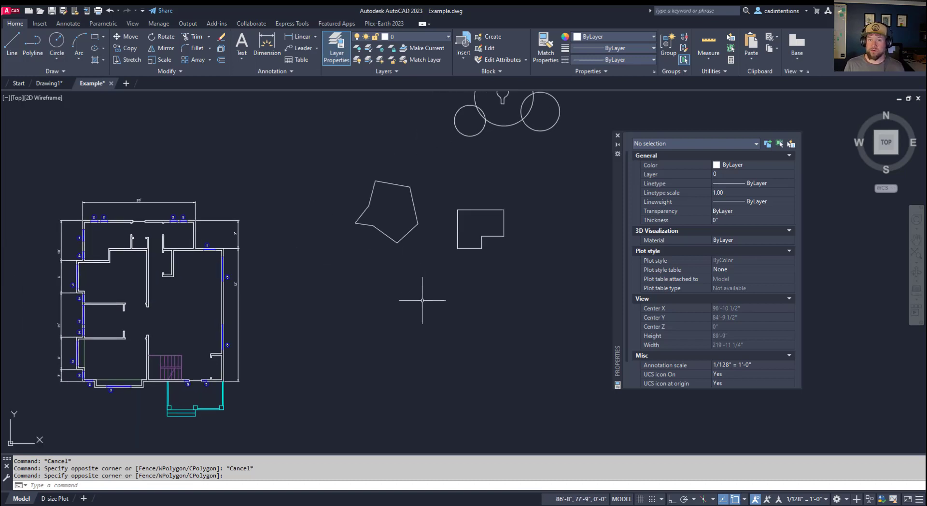
{"action": "middle_click_drag", "start_coordinate": [422, 299], "coordinate": [364, 324]}
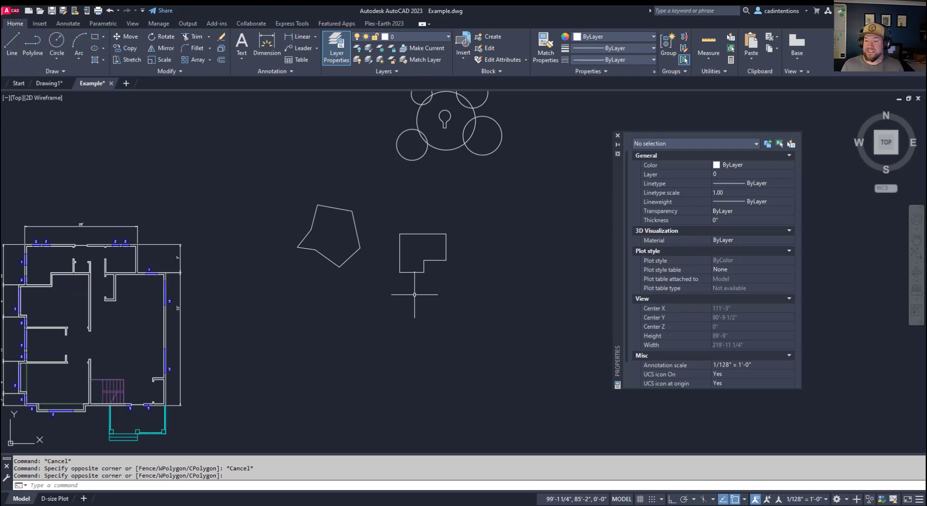
{"action": "scroll", "coordinate": [414, 294], "scroll_direction": "up", "scroll_amount": 4}
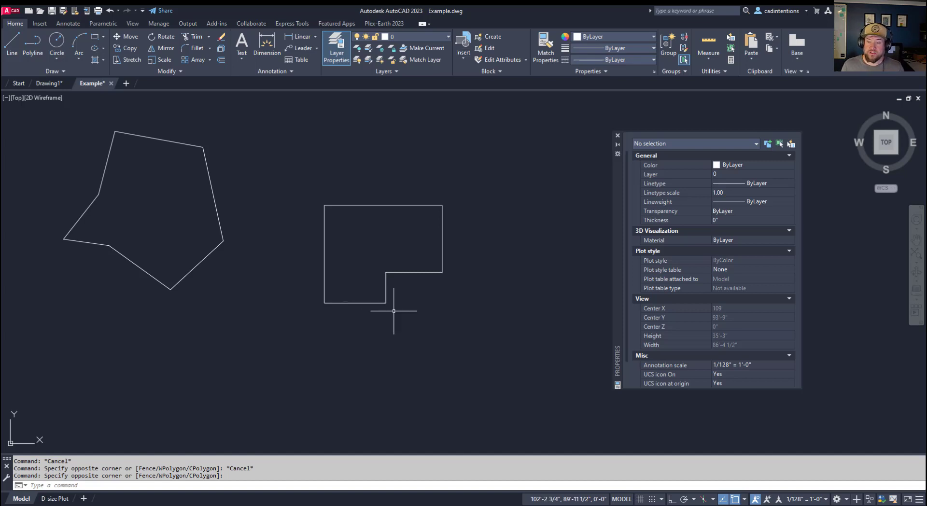
{"action": "middle_click_drag", "start_coordinate": [403, 307], "coordinate": [365, 330]}
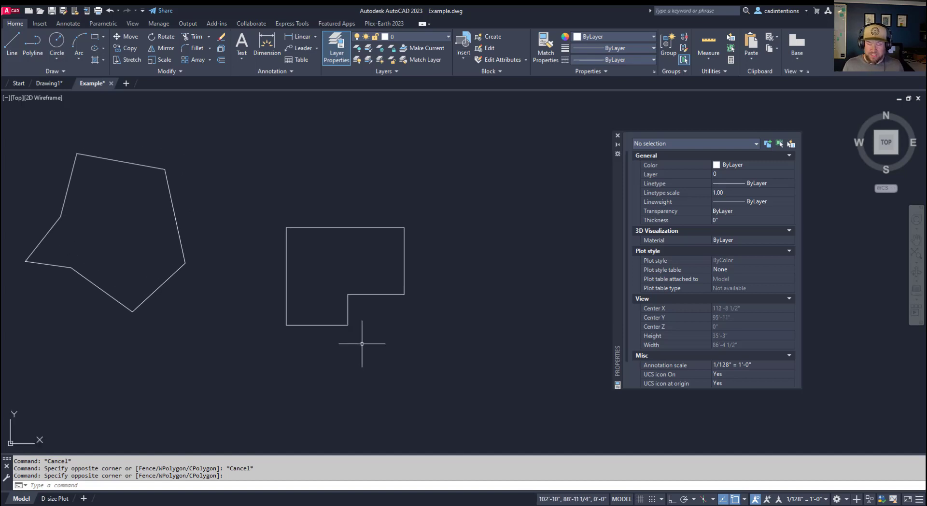
Convert the L-shape's six lines into a region and confirm its 93.23 sq ft area.
{"action": "type", "text": "region"}
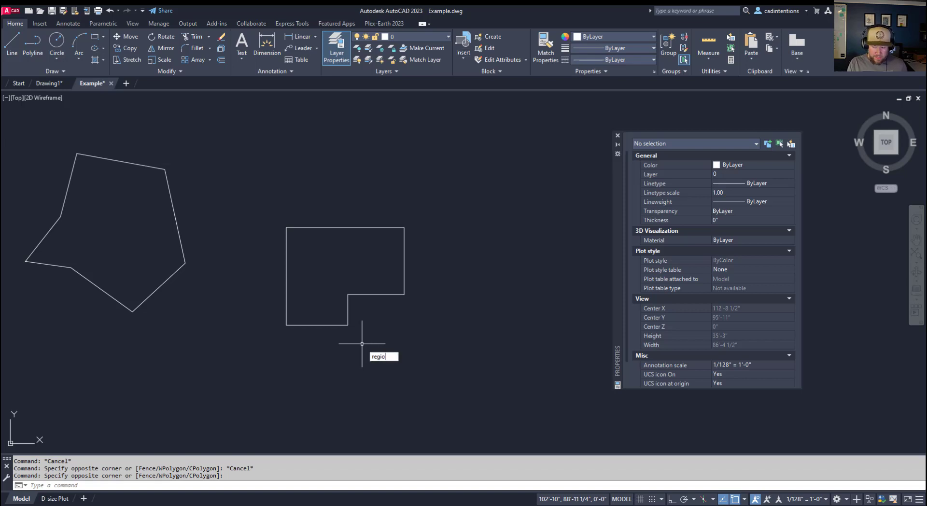
{"action": "key", "text": "Return"}
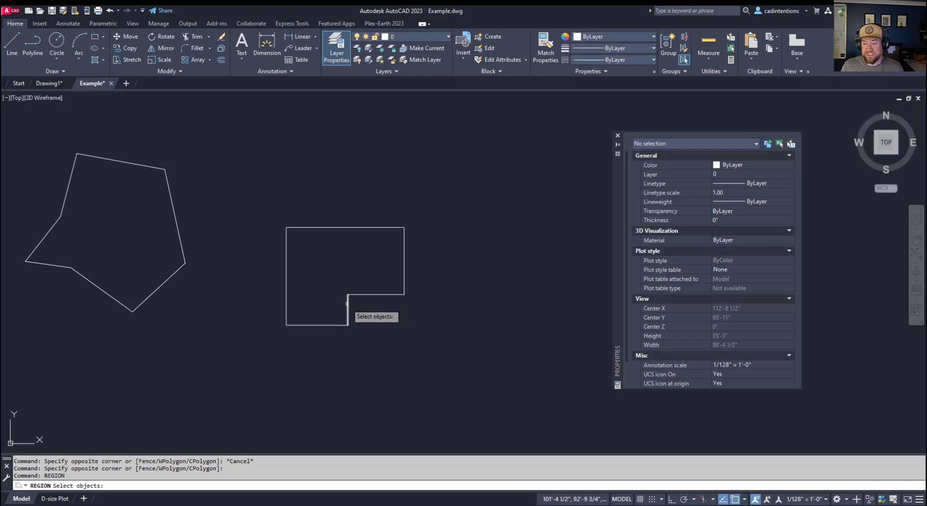
{"action": "left_click", "coordinate": [487, 364]}
{"action": "left_click", "coordinate": [249, 196]}
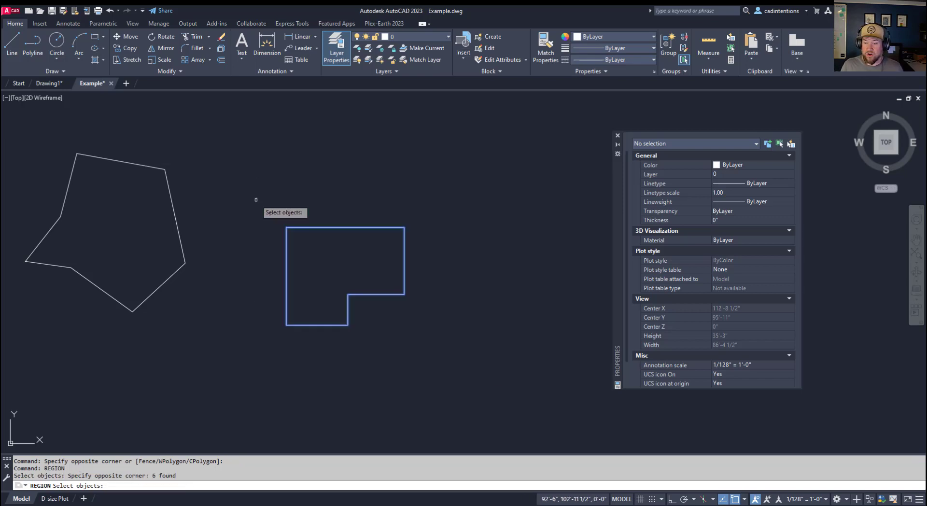
{"action": "key", "text": "Return"}
{"action": "left_click", "coordinate": [372, 226]}
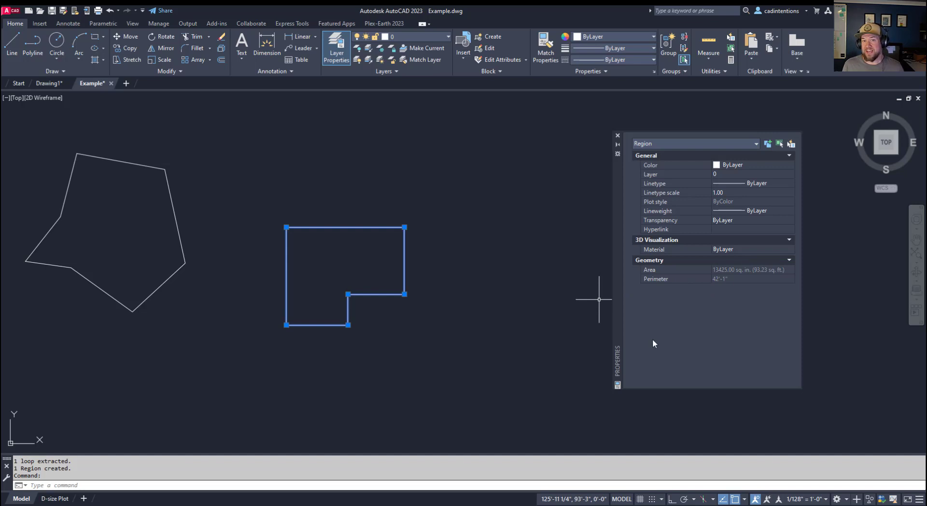
{"action": "key", "text": "Escape"}
{"action": "key", "text": "Escape"}
{"action": "key", "text": "Escape"}
{"action": "left_click", "coordinate": [494, 301]}
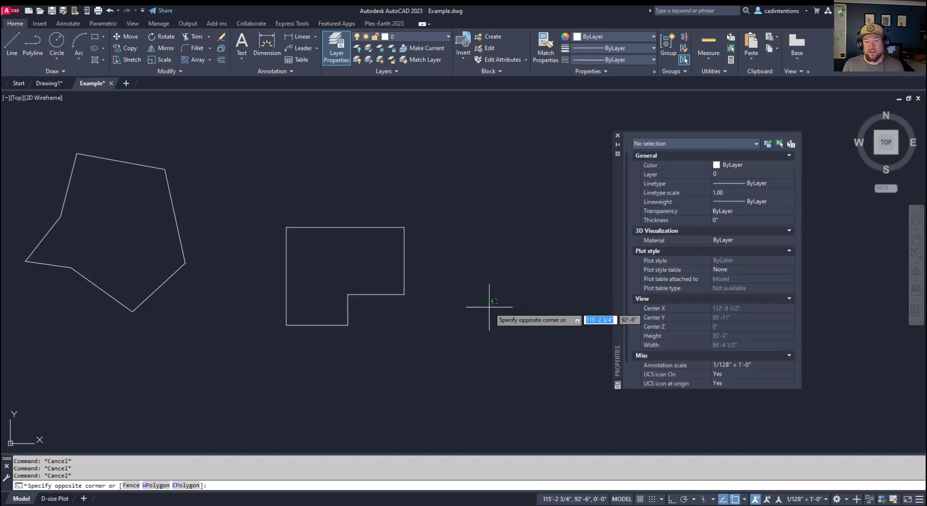
Re-centre the shapes and erase the pentagon's upper-left edge.
{"action": "key", "text": "Escape"}
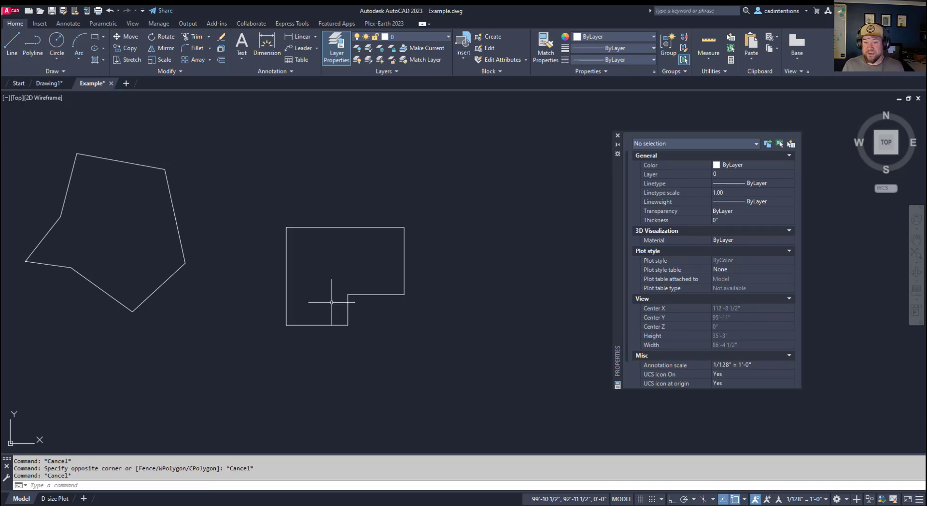
{"action": "middle_click_drag", "start_coordinate": [258, 223], "coordinate": [356, 276]}
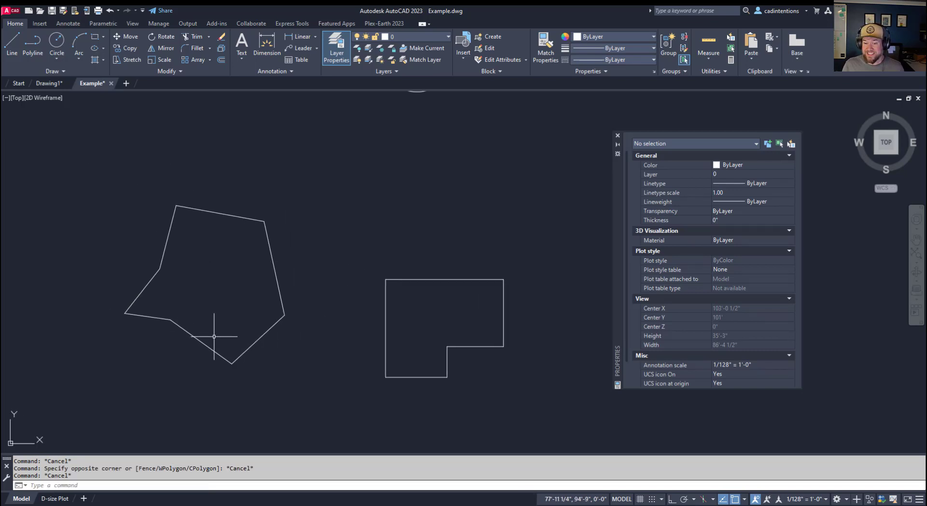
{"action": "key", "text": "Escape"}
{"action": "key", "text": "Escape"}
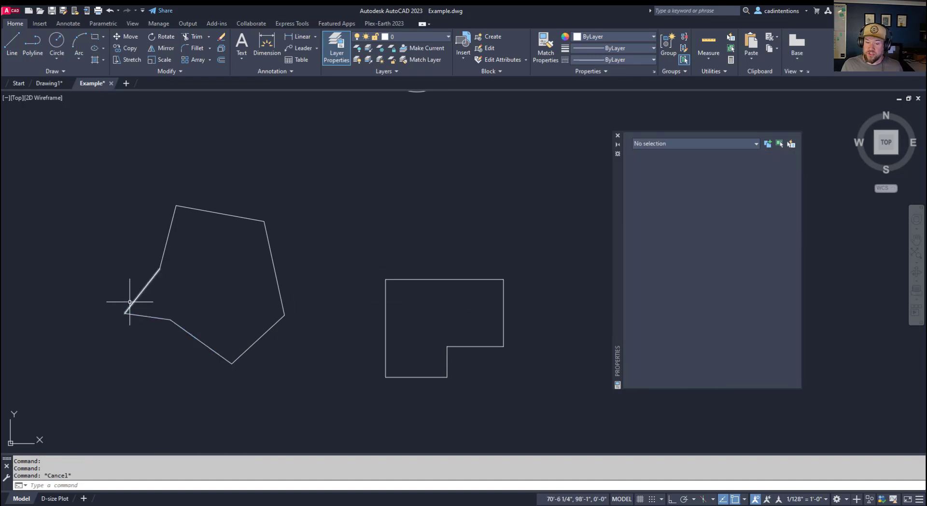
{"action": "left_click", "coordinate": [182, 275]}
{"action": "key", "text": "Escape"}
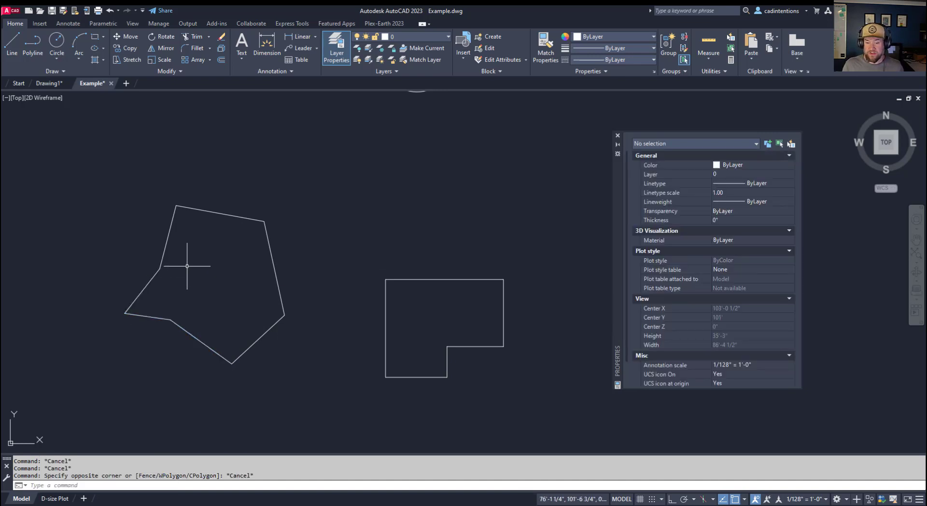
{"action": "left_click", "coordinate": [192, 247]}
{"action": "left_click", "coordinate": [138, 227]}
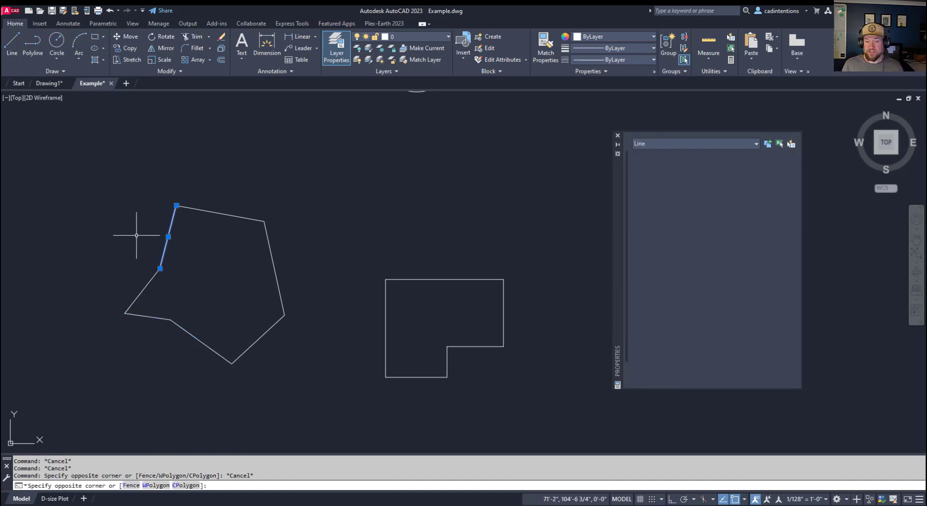
{"action": "key", "text": "Delete"}
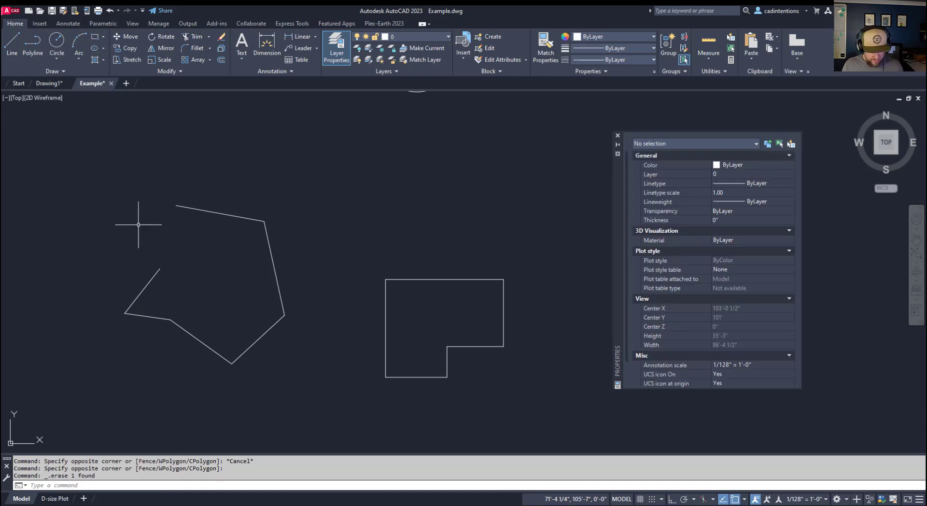
Sketch a first spline from the top edge's loose end toward the lower edge, then abandon it.
{"action": "type", "text": "spl"}
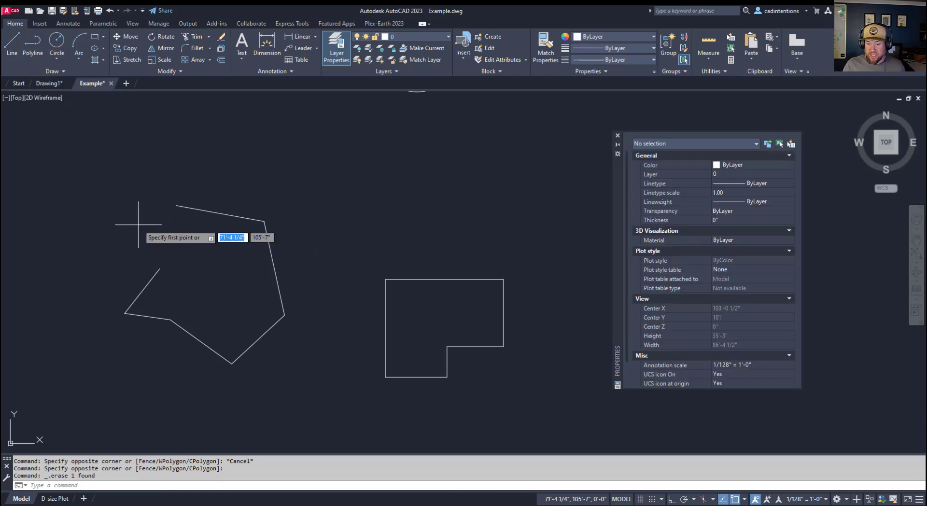
{"action": "key", "text": "Return"}
{"action": "left_click", "coordinate": [177, 205]}
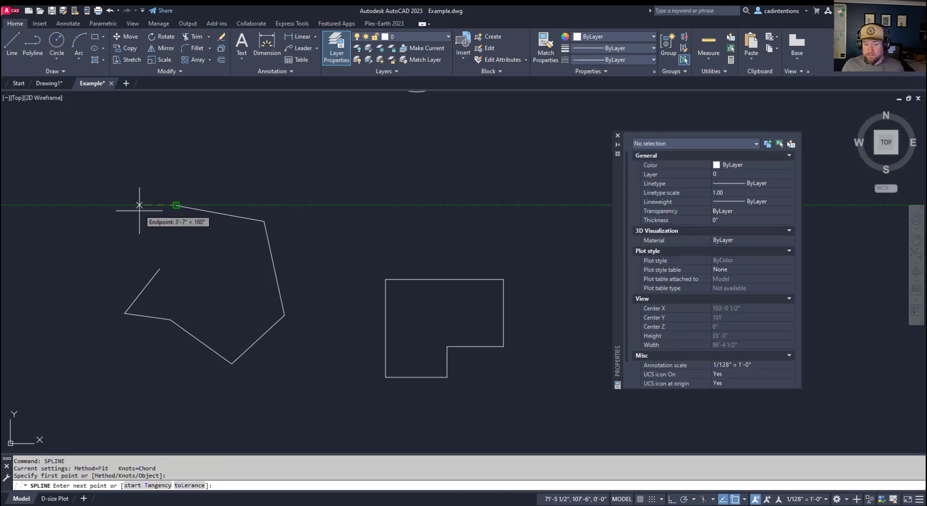
{"action": "left_click", "coordinate": [134, 214]}
{"action": "left_click", "coordinate": [144, 230]}
{"action": "left_click", "coordinate": [155, 251]}
{"action": "left_click", "coordinate": [160, 269]}
{"action": "key", "text": "Escape"}
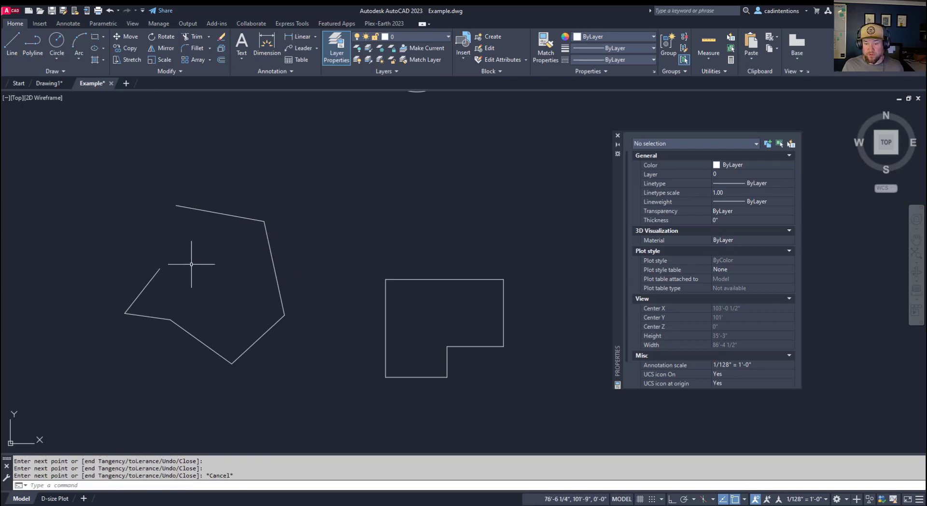
Redraw the spline as a lobe looping left and down to the lower edge's endpoint.
{"action": "key", "text": "Return"}
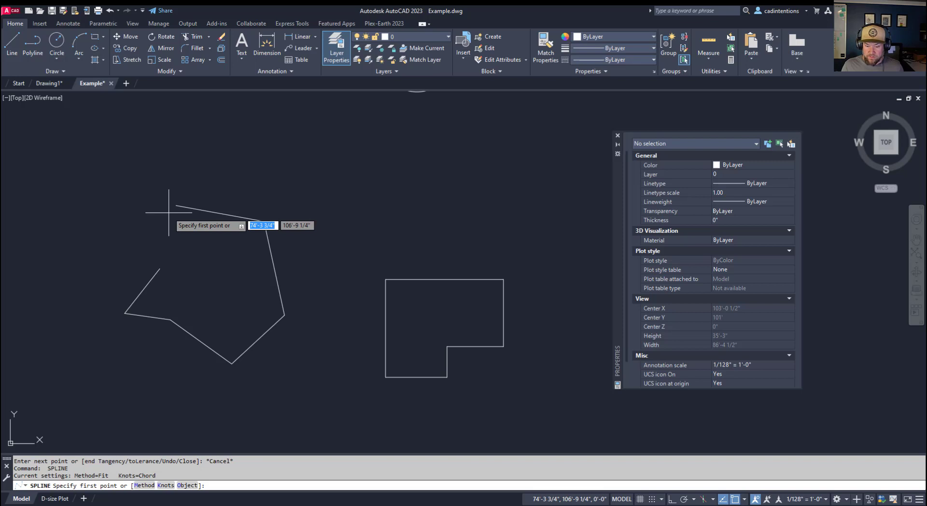
{"action": "left_click", "coordinate": [174, 206]}
{"action": "left_click", "coordinate": [139, 193]}
{"action": "left_click", "coordinate": [150, 215]}
{"action": "left_click", "coordinate": [173, 237]}
{"action": "left_click", "coordinate": [201, 245]}
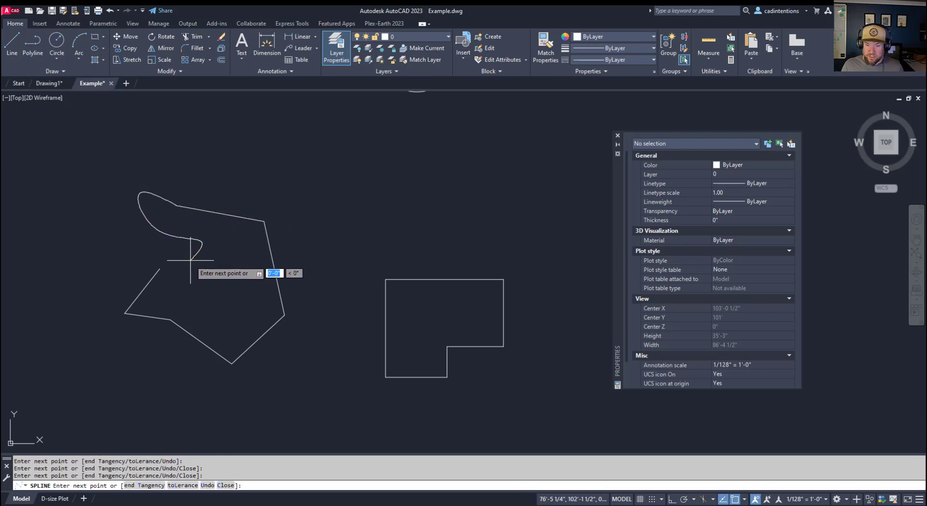
{"action": "left_click", "coordinate": [160, 269]}
{"action": "key", "text": "Escape"}
{"action": "key", "text": "Escape"}
{"action": "key", "text": "Escape"}
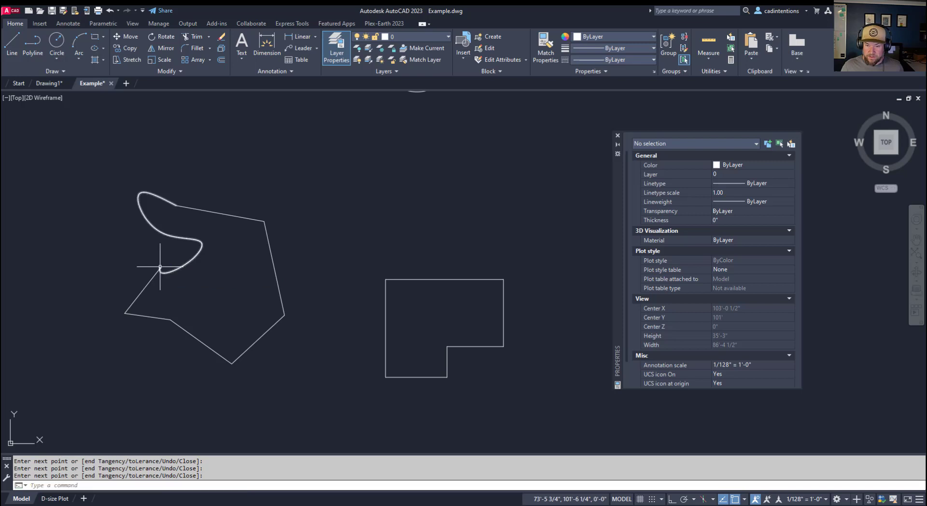
Select the new spline and top edge to check the outline, then clear the selection.
{"action": "middle_click_drag", "start_coordinate": [218, 242], "coordinate": [251, 207]}
{"action": "left_click", "coordinate": [251, 207]}
{"action": "left_click", "coordinate": [207, 226]}
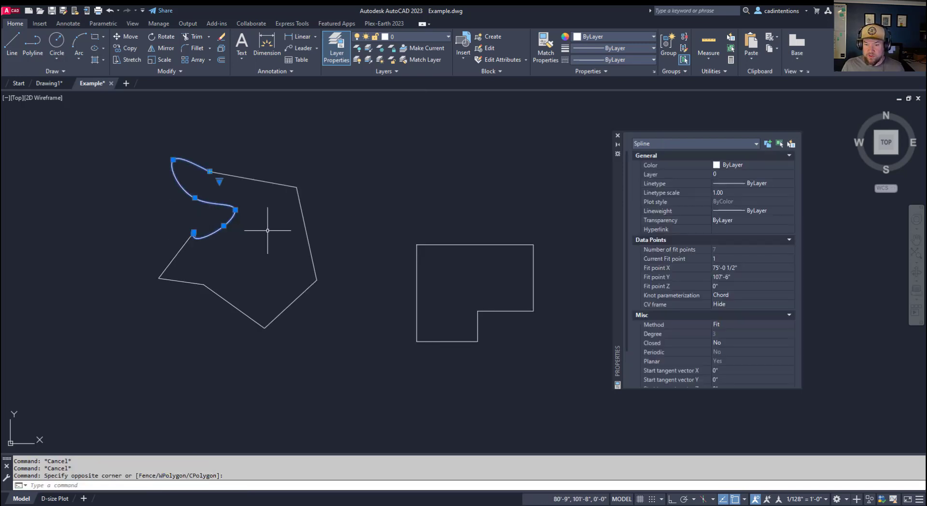
{"action": "left_click", "coordinate": [269, 224]}
{"action": "left_click", "coordinate": [255, 150]}
{"action": "left_click", "coordinate": [318, 276]}
{"action": "key", "text": "Escape"}
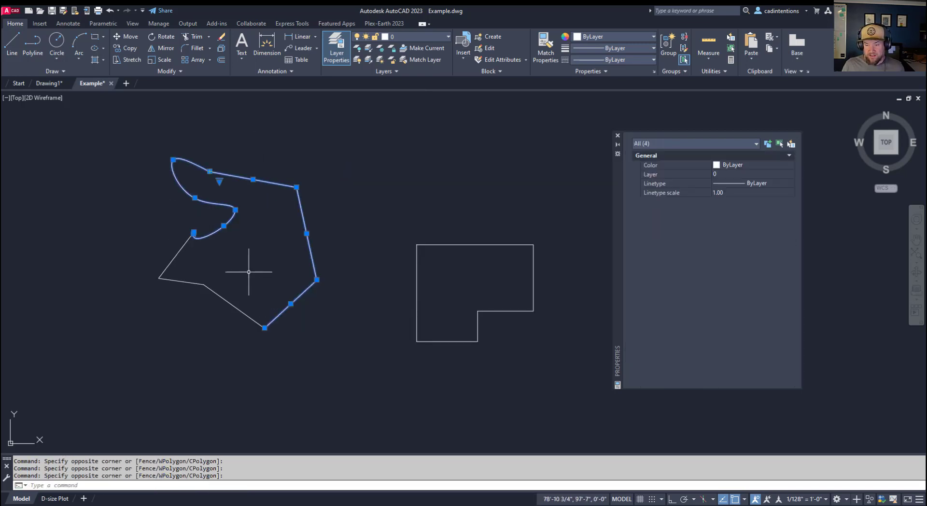
{"action": "left_click", "coordinate": [228, 326]}
{"action": "key", "text": "Escape"}
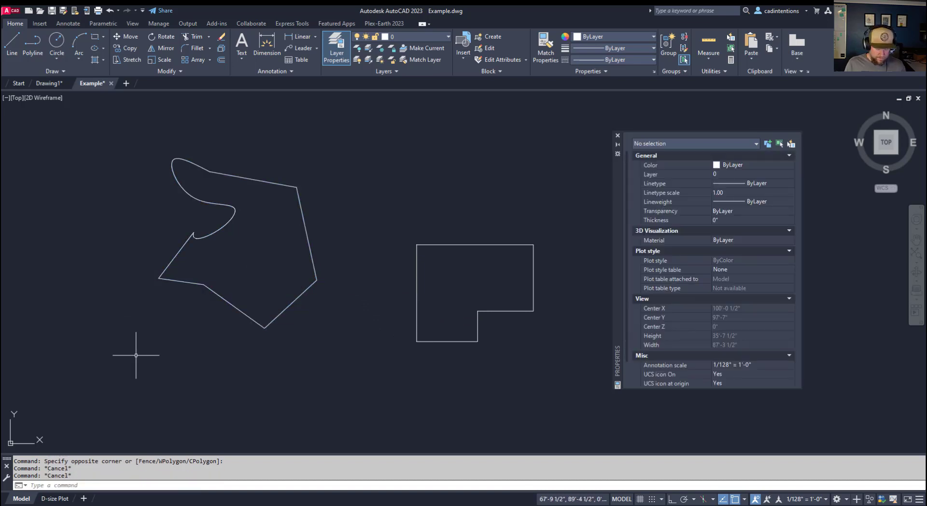
Window-select the curved outline into a REGION and confirm its 142.96 sq ft area.
{"action": "type", "text": "region"}
{"action": "key", "text": "Return"}
{"action": "left_click", "coordinate": [351, 333]}
{"action": "left_click", "coordinate": [125, 139]}
{"action": "key", "text": "Return"}
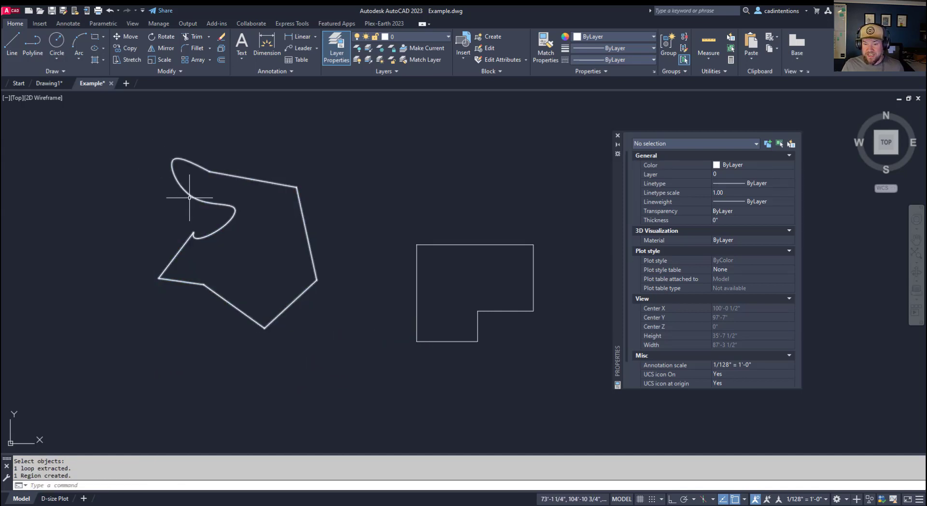
{"action": "left_click", "coordinate": [190, 196]}
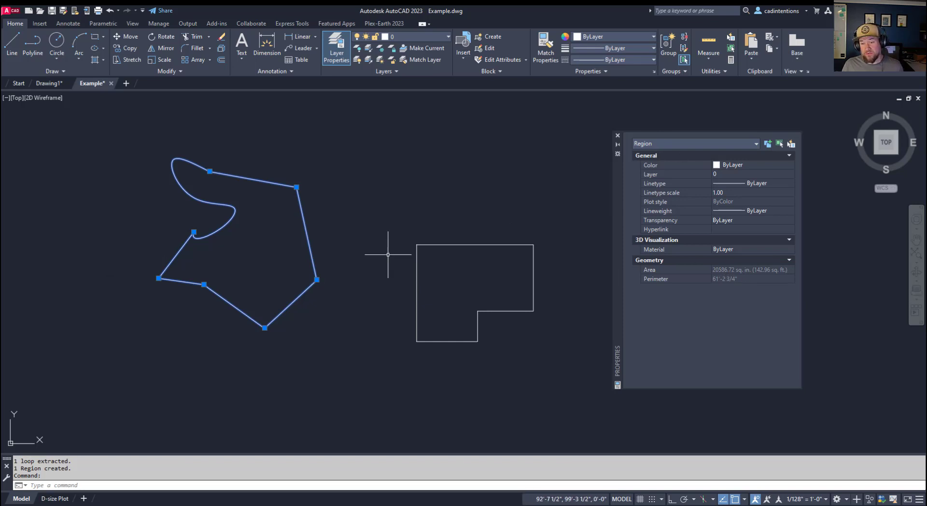
{"action": "key", "text": "Escape"}
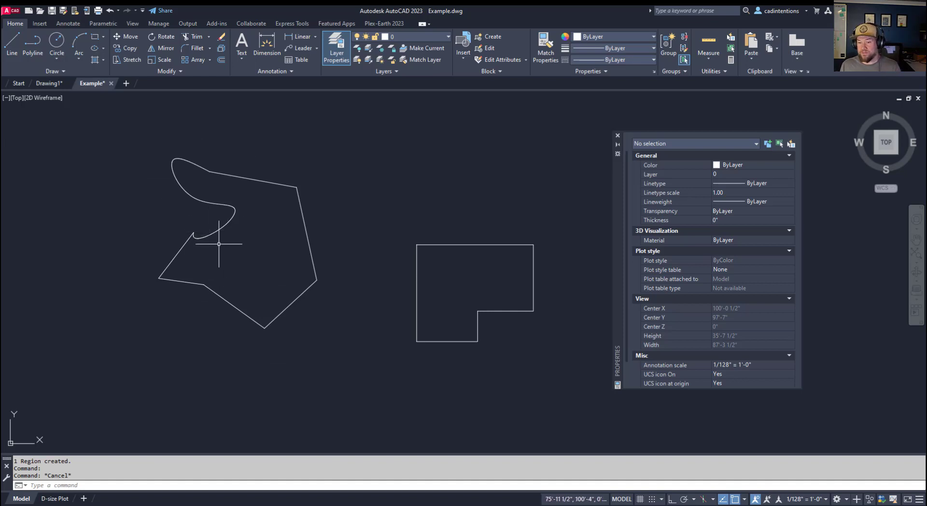
Zoom out, pan across to the floor plan, and zoom in until it fills the view.
{"action": "scroll", "coordinate": [250, 282], "scroll_direction": "down", "scroll_amount": 2}
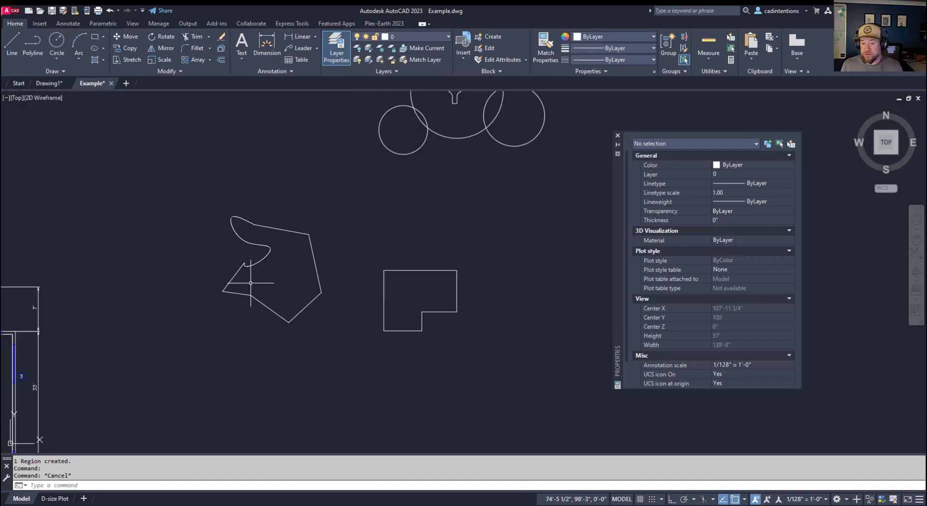
{"action": "mouse_move", "coordinate": [236, 284]}
{"action": "middle_mouse_down"}
{"action": "mouse_move", "coordinate": [273, 267]}
{"action": "mouse_move", "coordinate": [368, 270]}
{"action": "middle_mouse_up"}
{"action": "scroll", "coordinate": [234, 274], "scroll_direction": "down", "scroll_amount": 2}
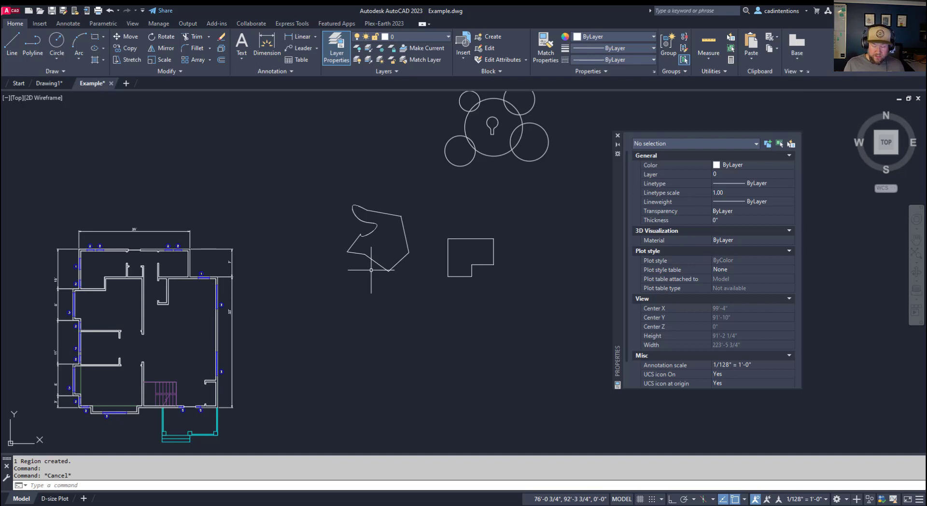
{"action": "middle_click_drag", "start_coordinate": [371, 269], "coordinate": [425, 221]}
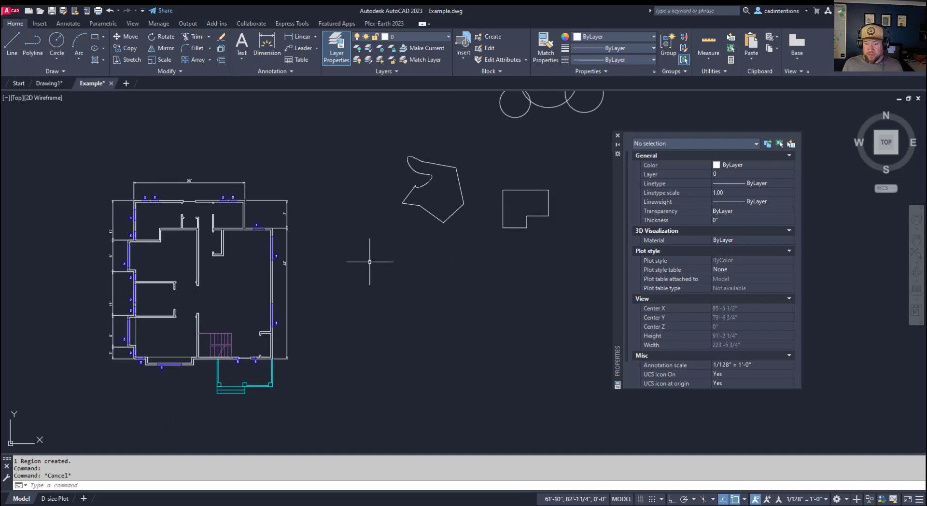
{"action": "scroll", "coordinate": [244, 273], "scroll_direction": "up", "scroll_amount": 3}
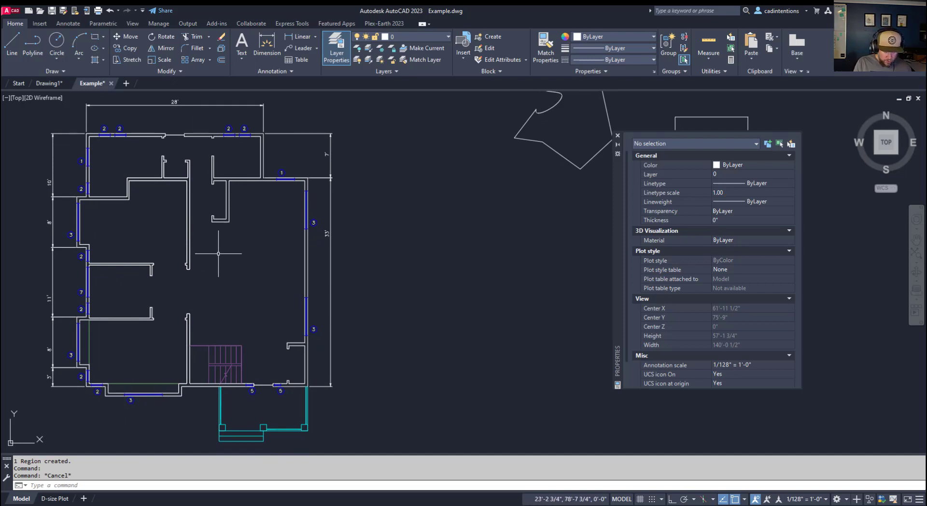
Trace a Polyline boundary inside the floor plan's walls, measuring 1206.60 sq ft.
{"action": "type", "text": "boundary"}
{"action": "key", "text": "Return"}
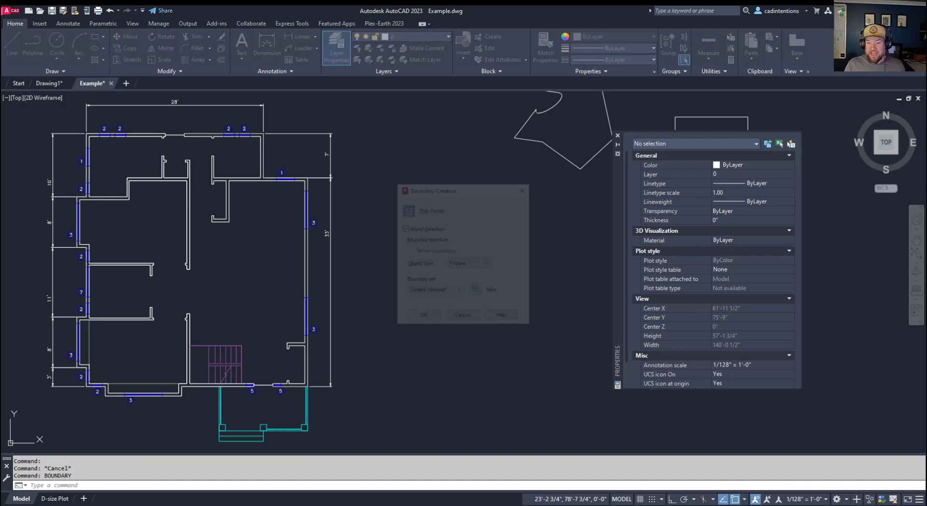
{"action": "left_click_drag", "start_coordinate": [464, 190], "coordinate": [442, 159]}
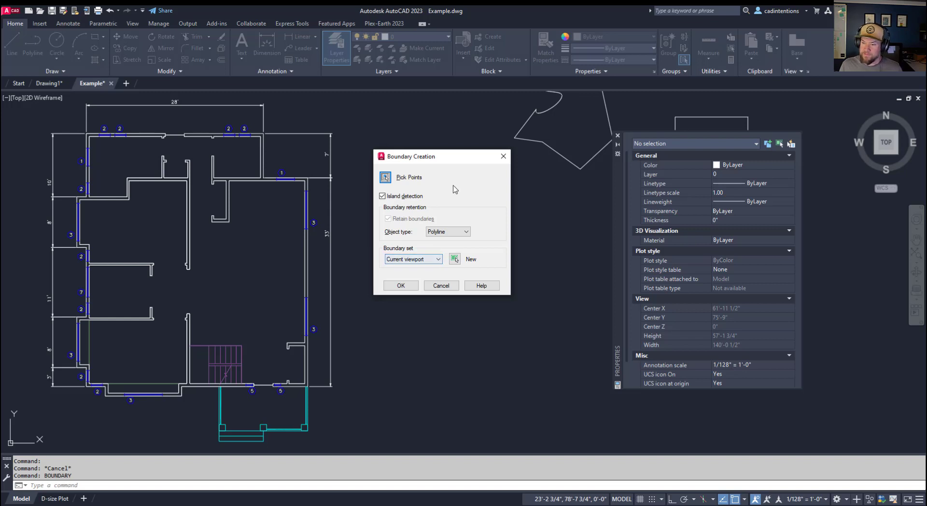
{"action": "left_click_drag", "start_coordinate": [443, 159], "coordinate": [438, 144]}
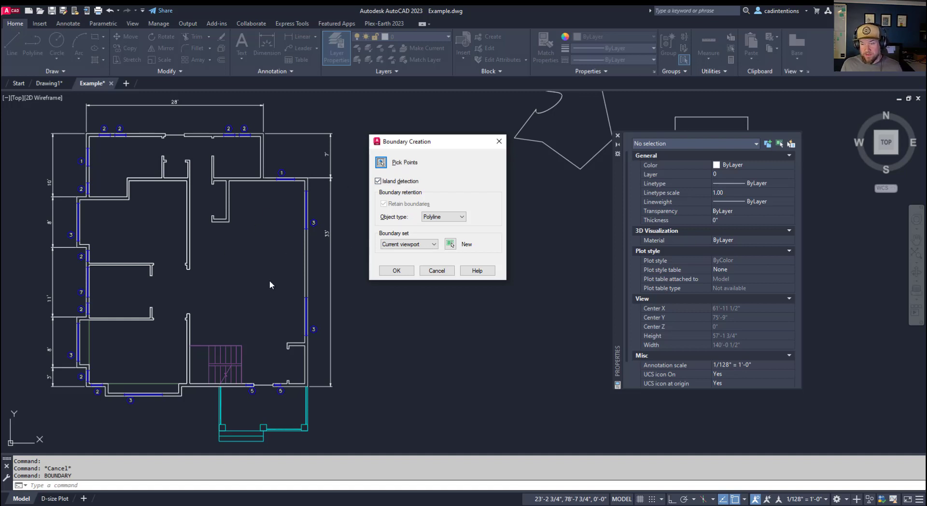
{"action": "left_click", "coordinate": [440, 218]}
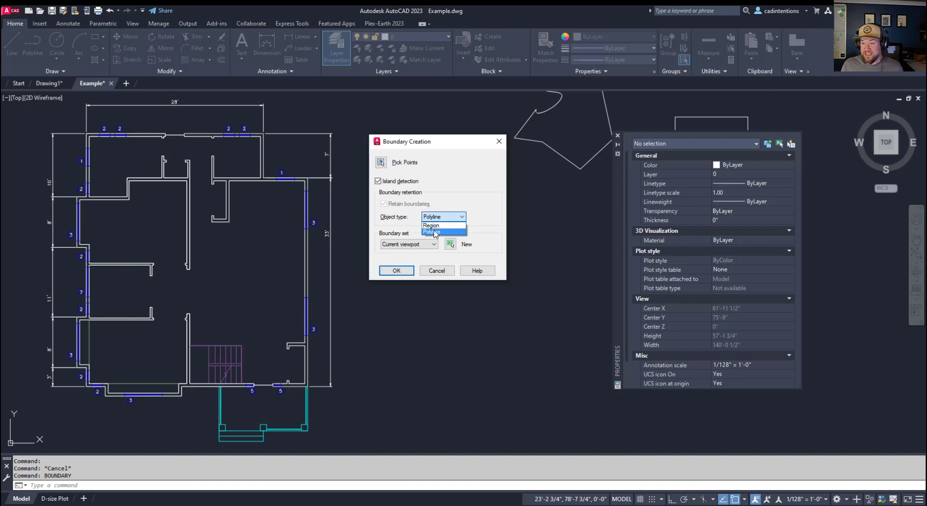
{"action": "left_click", "coordinate": [408, 223]}
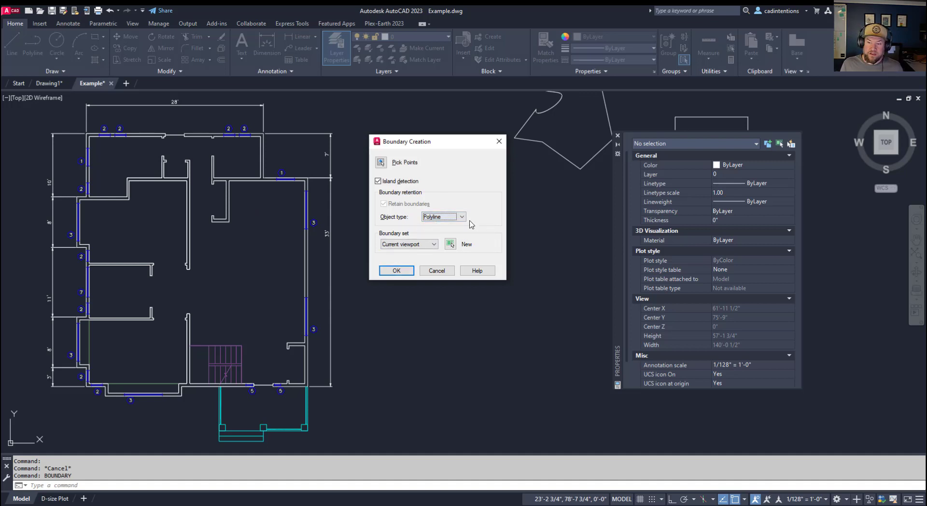
{"action": "left_click", "coordinate": [396, 271]}
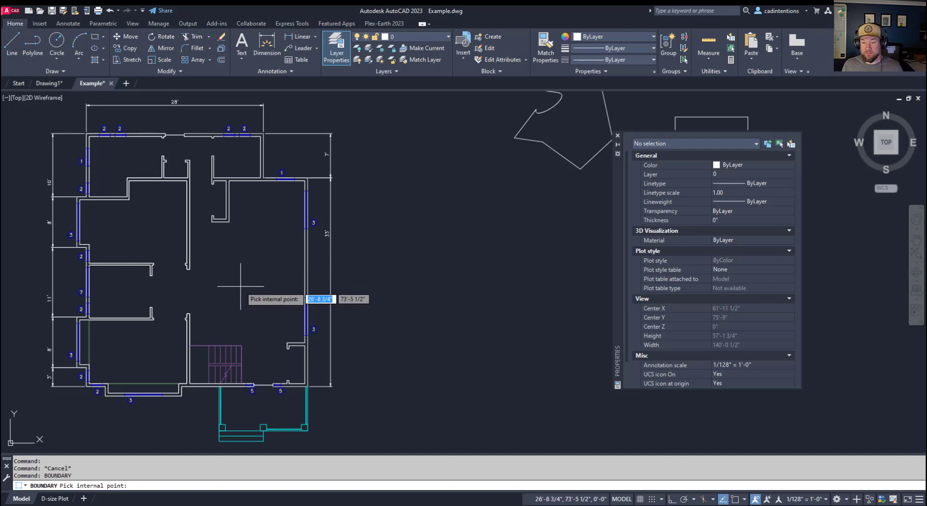
{"action": "left_click", "coordinate": [222, 270]}
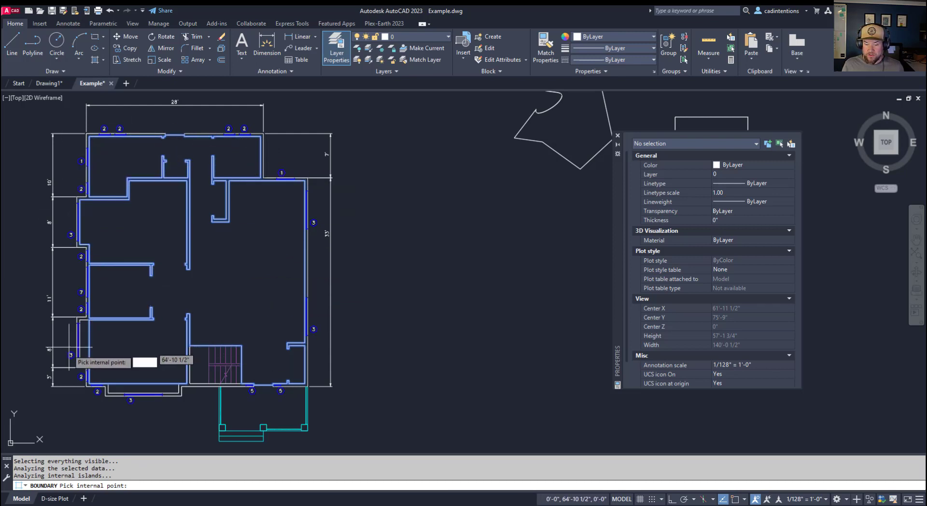
{"action": "key", "text": "Return"}
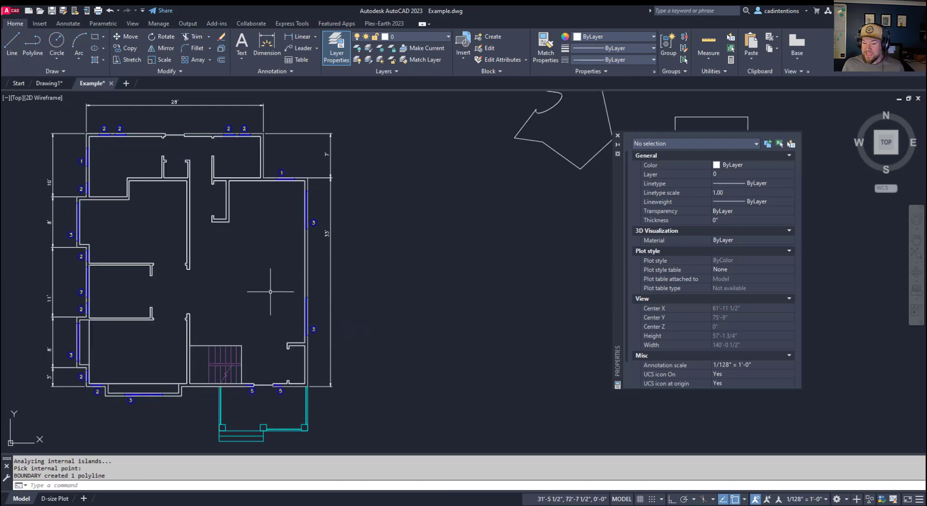
{"action": "left_click", "coordinate": [305, 267]}
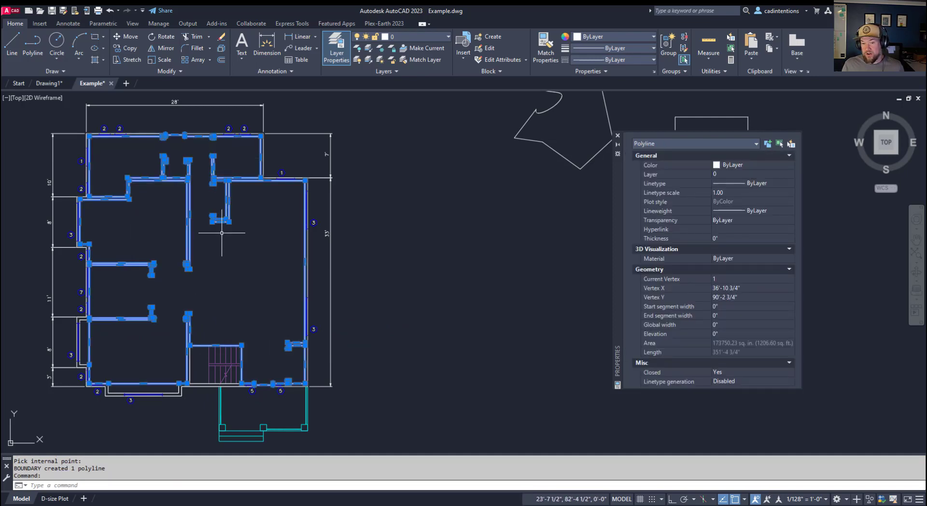
Move the traced boundary polyline to the right of the floor plan.
{"action": "type", "text": "m"}
{"action": "key", "text": "Return"}
{"action": "left_click", "coordinate": [229, 257]}
{"action": "scroll", "coordinate": [340, 295], "scroll_direction": "down", "scroll_amount": 4}
{"action": "scroll", "coordinate": [466, 322], "scroll_direction": "up", "scroll_amount": 3}
{"action": "key", "text": "Escape"}
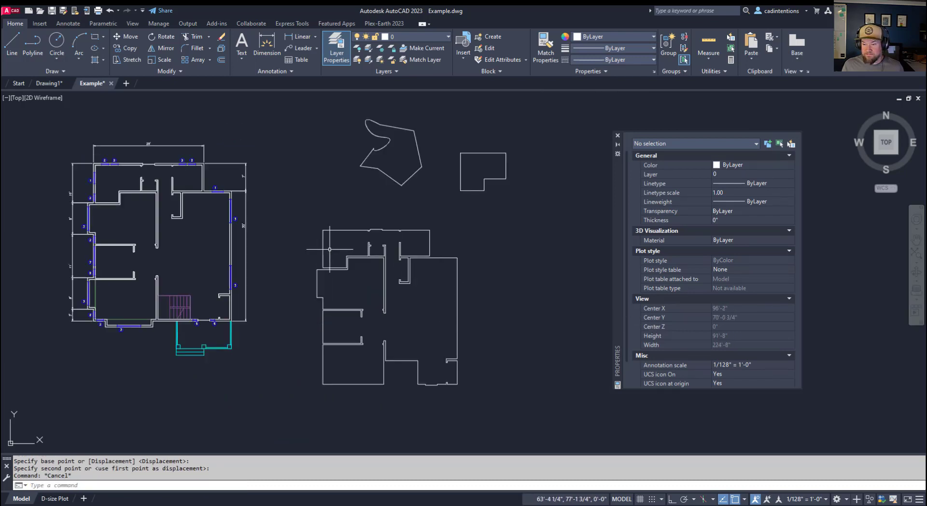
Select the moved polyline and the original wall polyline to compare their properties.
{"action": "left_click", "coordinate": [314, 303]}
{"action": "key", "text": "Escape"}
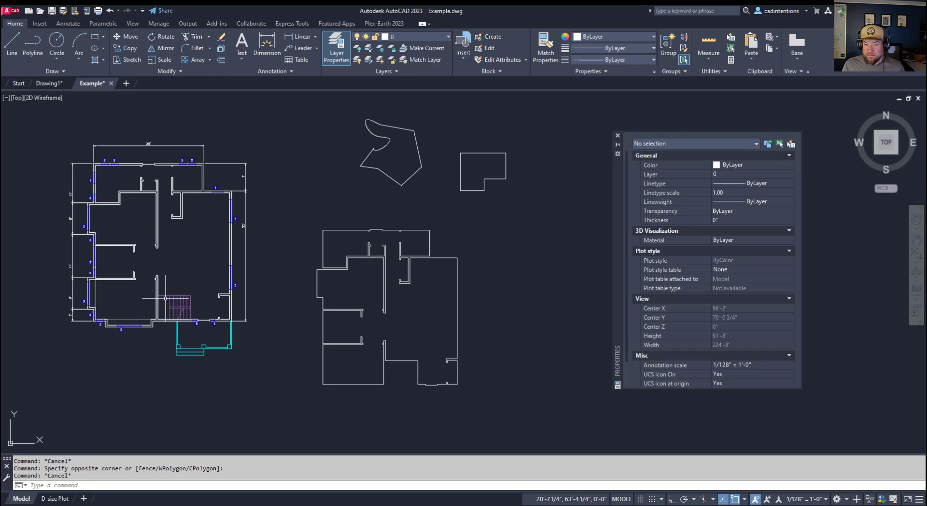
{"action": "left_click", "coordinate": [416, 319]}
{"action": "left_click", "coordinate": [374, 286]}
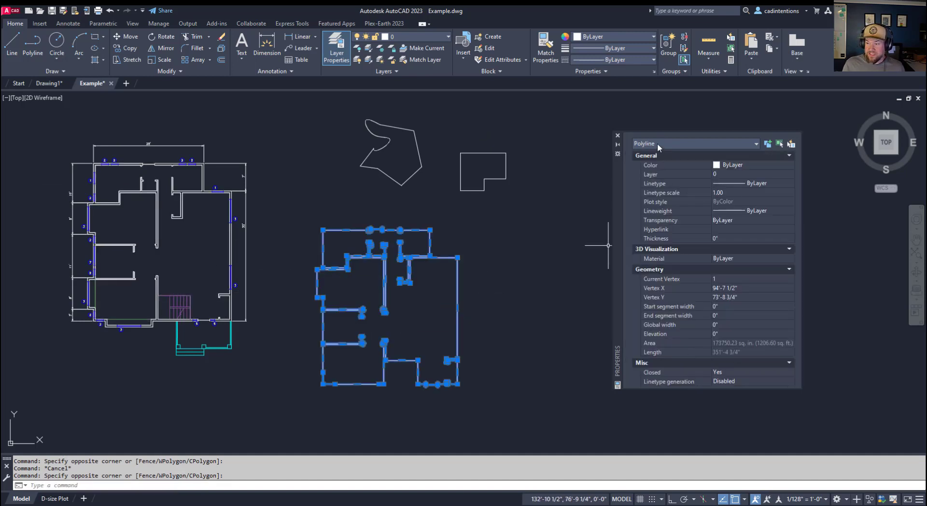
{"action": "key", "text": "Escape"}
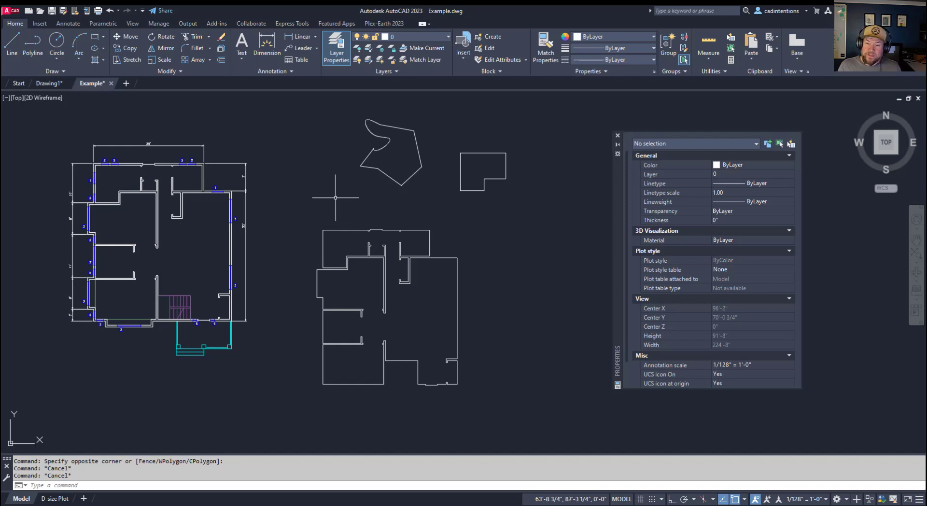
{"action": "middle_click_drag", "start_coordinate": [309, 215], "coordinate": [276, 198]}
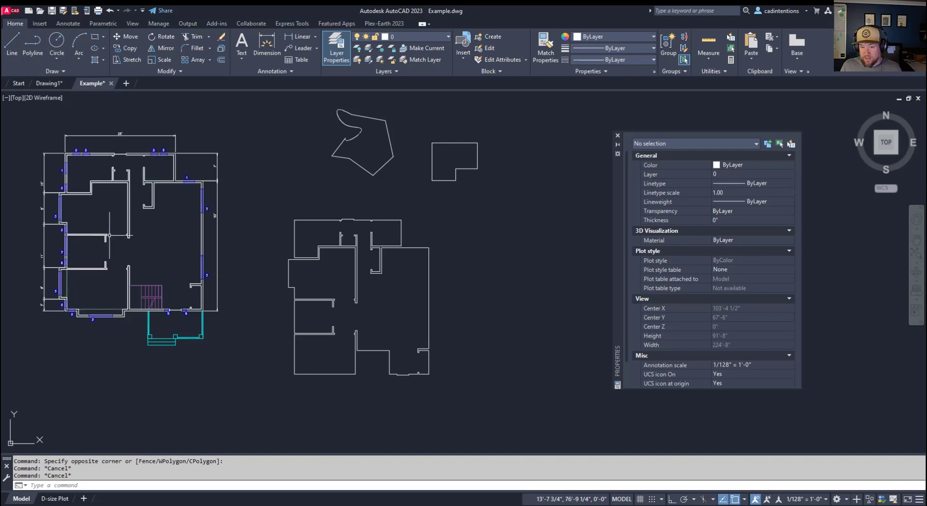
{"action": "left_click", "coordinate": [89, 235]}
{"action": "key", "text": "Escape"}
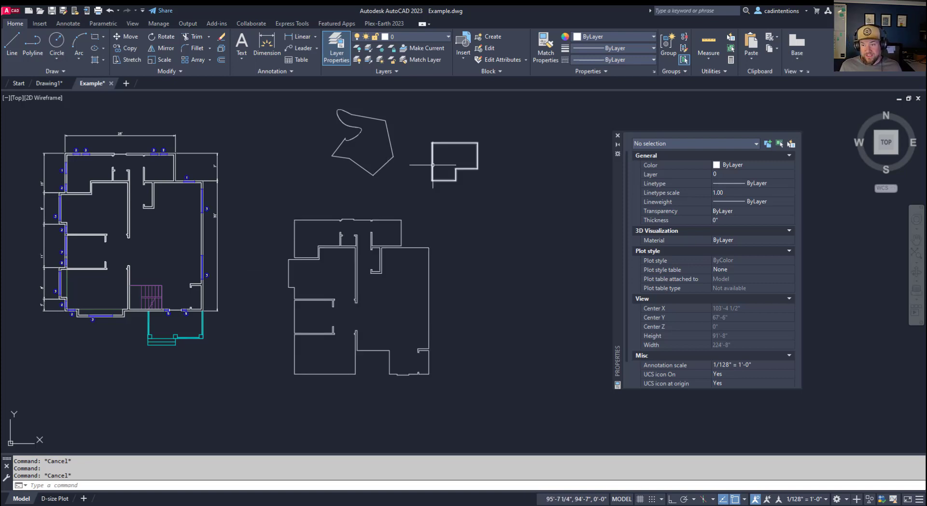
Select the L-shaped region to review its area while panning around the upper shapes.
{"action": "left_click", "coordinate": [483, 189]}
{"action": "left_click", "coordinate": [416, 166]}
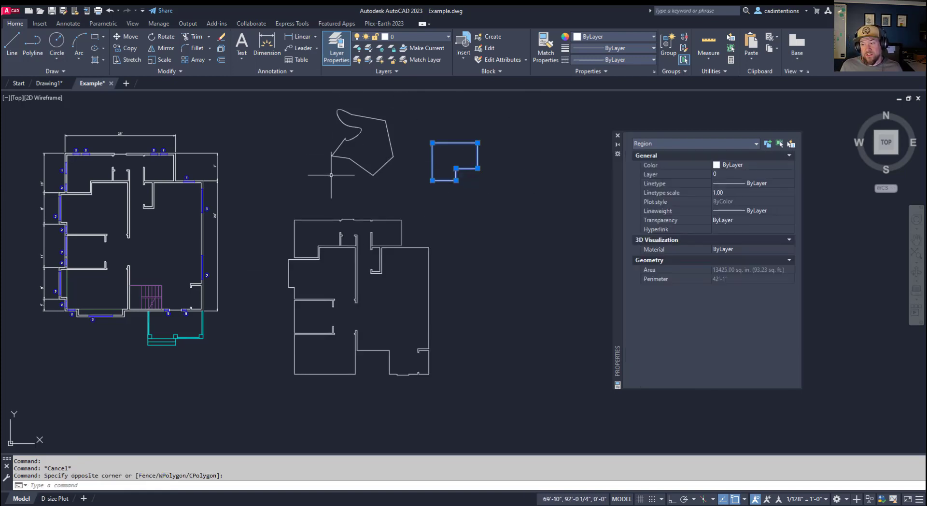
{"action": "middle_click_drag", "start_coordinate": [389, 173], "coordinate": [364, 217]}
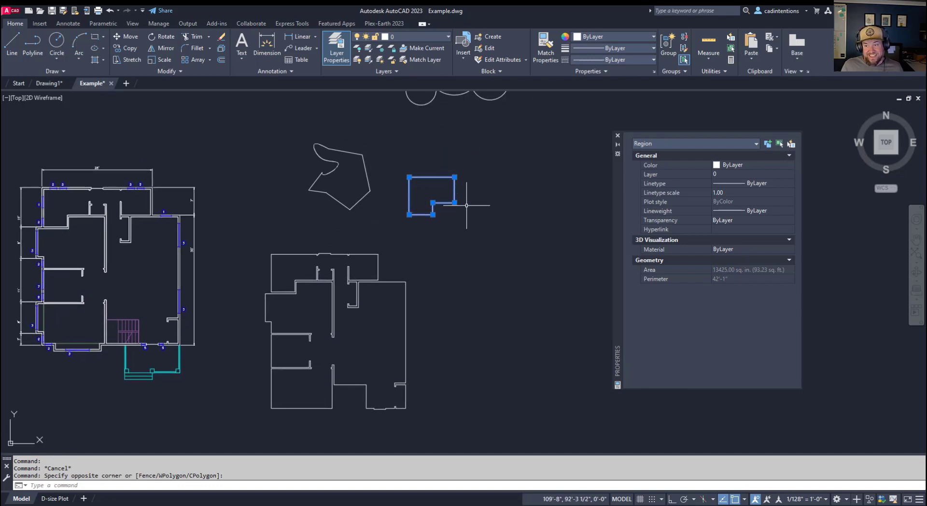
{"action": "middle_click_drag", "start_coordinate": [457, 169], "coordinate": [407, 198]}
{"action": "key", "text": "Escape"}
{"action": "key", "text": "Escape"}
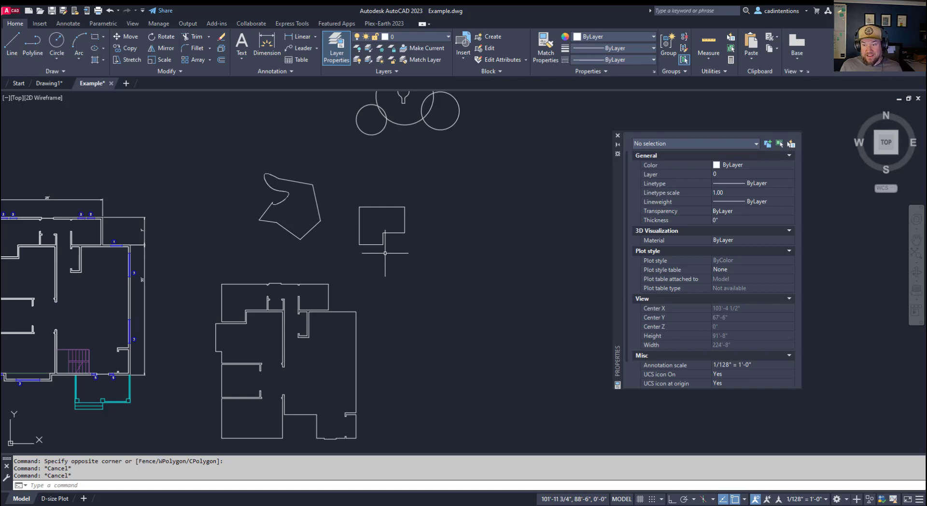
Explode the L-shaped region and verify its bottom line is now a separate line.
{"action": "left_click", "coordinate": [384, 253]}
{"action": "left_click", "coordinate": [356, 204]}
{"action": "type", "text": "explode"}
{"action": "key", "text": "Return"}
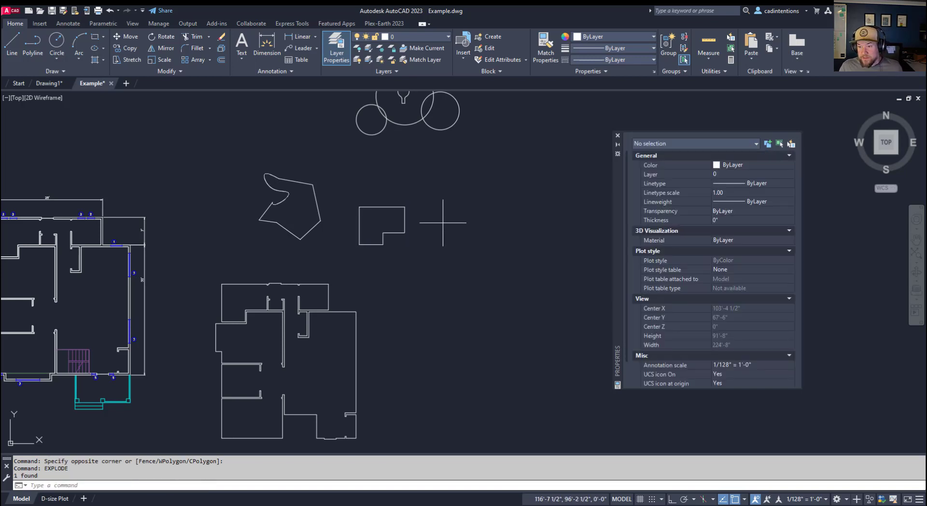
{"action": "left_click", "coordinate": [371, 244]}
{"action": "left_click", "coordinate": [372, 248]}
{"action": "key", "text": "Escape"}
{"action": "left_click", "coordinate": [372, 244]}
{"action": "left_click", "coordinate": [363, 228]}
{"action": "key", "text": "Escape"}
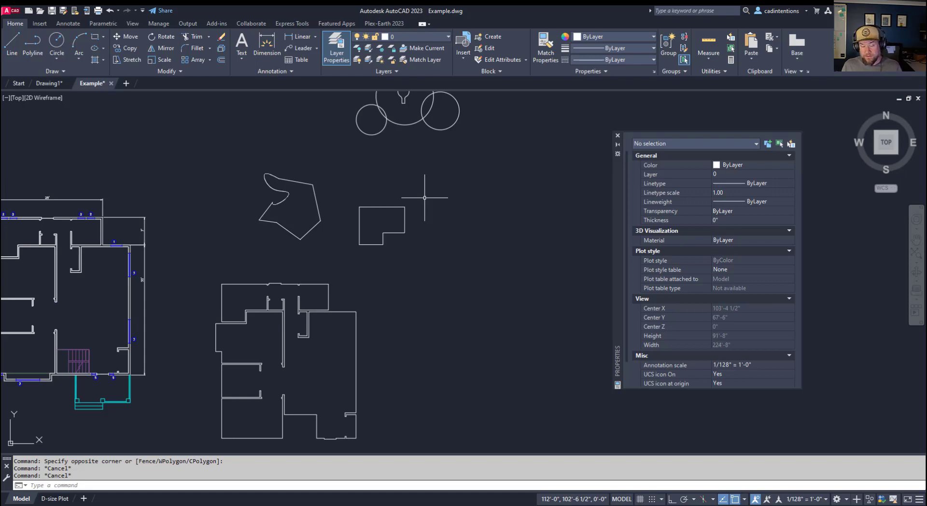
Zoom in on the overlapping circles and launch Boundary Creation with BOUNDARY.
{"action": "middle_click_drag", "start_coordinate": [424, 197], "coordinate": [423, 248]}
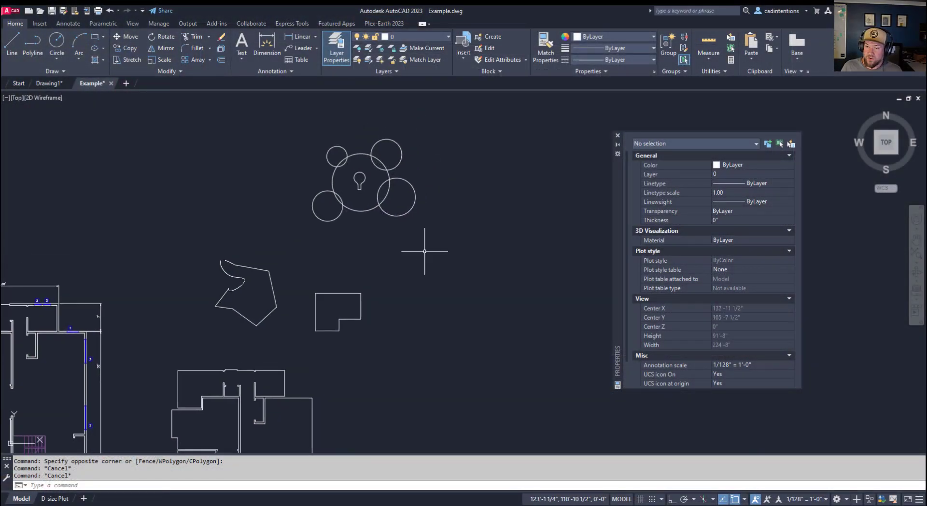
{"action": "mouse_move", "coordinate": [430, 198]}
{"action": "middle_mouse_down"}
{"action": "mouse_move", "coordinate": [320, 206]}
{"action": "mouse_move", "coordinate": [337, 225]}
{"action": "mouse_move", "coordinate": [389, 212]}
{"action": "middle_mouse_up"}
{"action": "scroll", "coordinate": [314, 198], "scroll_direction": "up", "scroll_amount": 2}
{"action": "scroll", "coordinate": [337, 225], "scroll_direction": "up", "scroll_amount": 2}
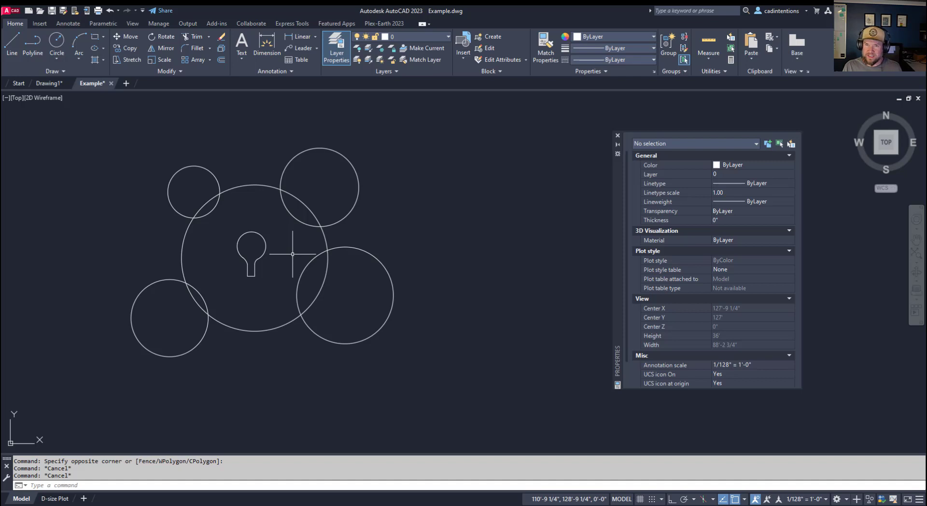
{"action": "type", "text": "boundary"}
{"action": "key", "text": "Return"}
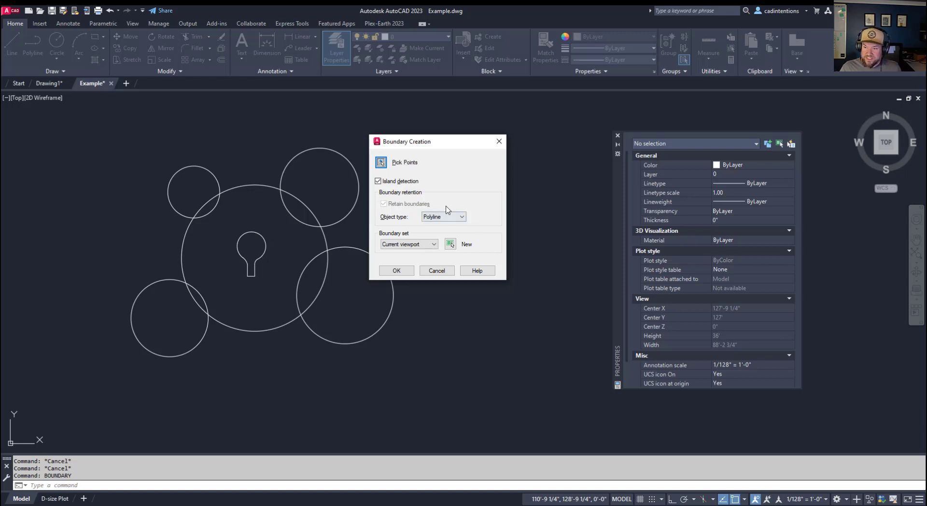
Create a boundary from the big circle's uncovered area and move it to the right.
{"action": "left_click", "coordinate": [381, 163]}
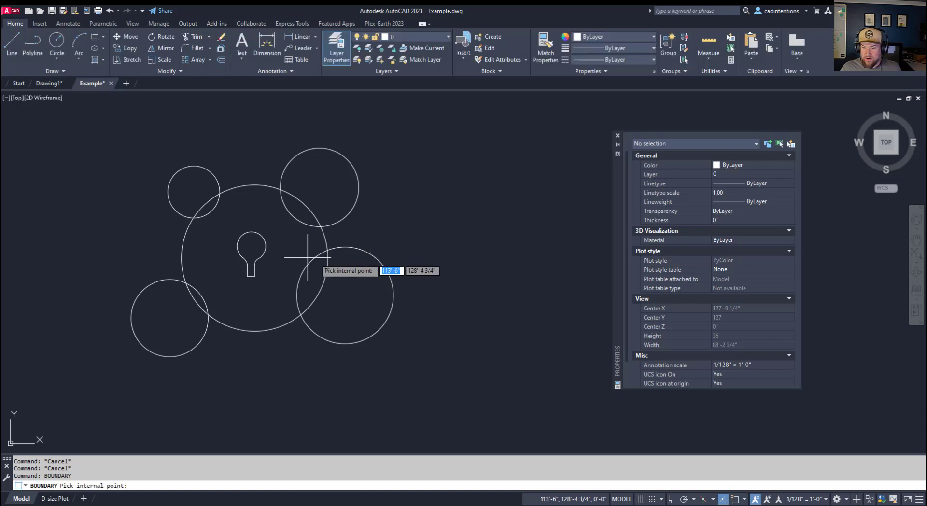
{"action": "left_click", "coordinate": [287, 242]}
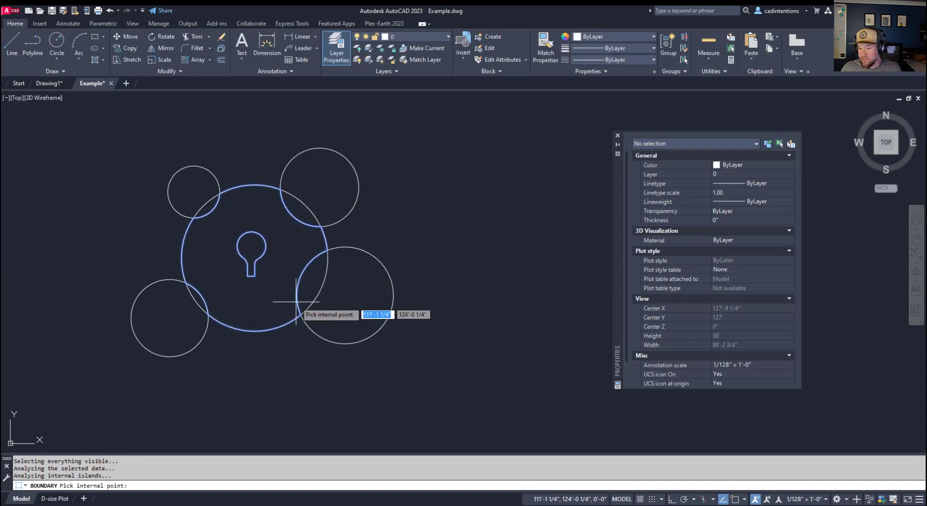
{"action": "key", "text": "Return"}
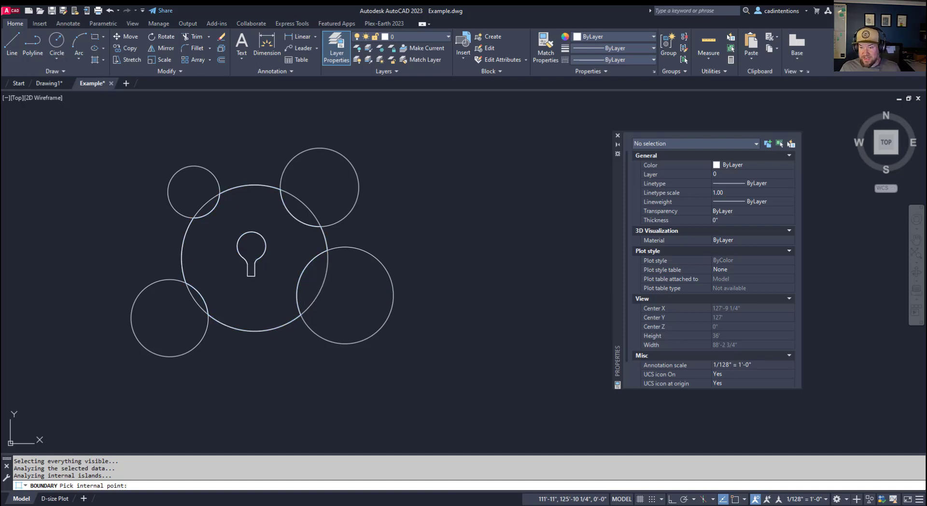
{"action": "left_click", "coordinate": [321, 254]}
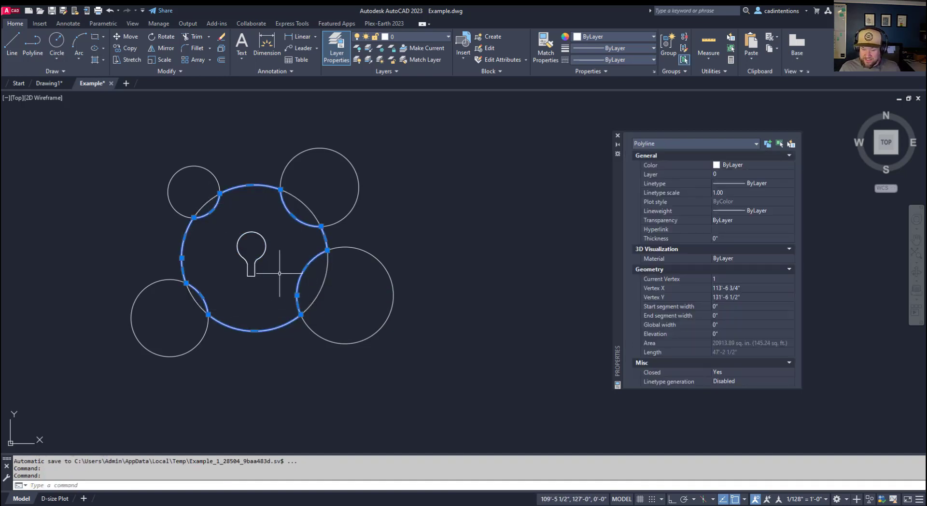
{"action": "type", "text": "m"}
{"action": "key", "text": "Return"}
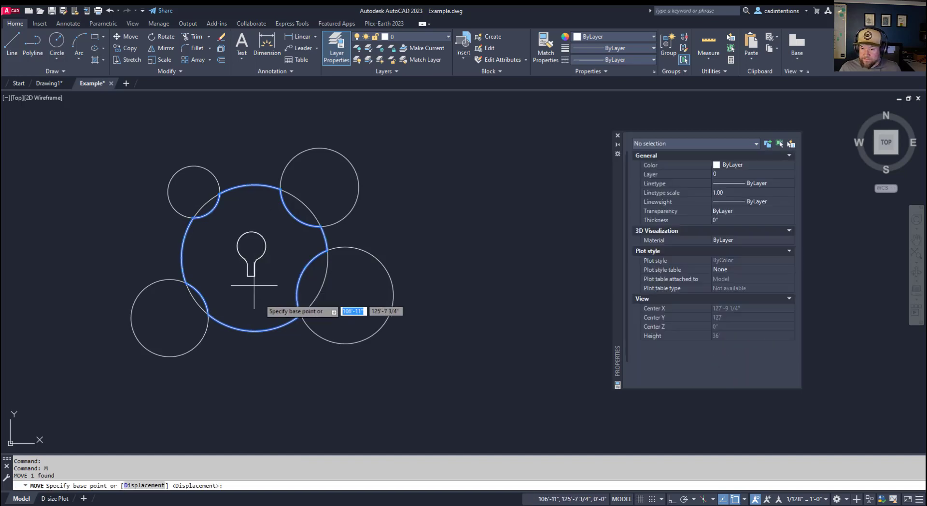
{"action": "left_click", "coordinate": [259, 298]}
{"action": "key", "text": "Escape"}
{"action": "key", "text": "Escape"}
{"action": "key", "text": "Escape"}
Inspect the 7.62 sq ft keyhole polyline and the 145.24 sq ft scalloped outline.
{"action": "middle_click_drag", "start_coordinate": [559, 273], "coordinate": [520, 278]}
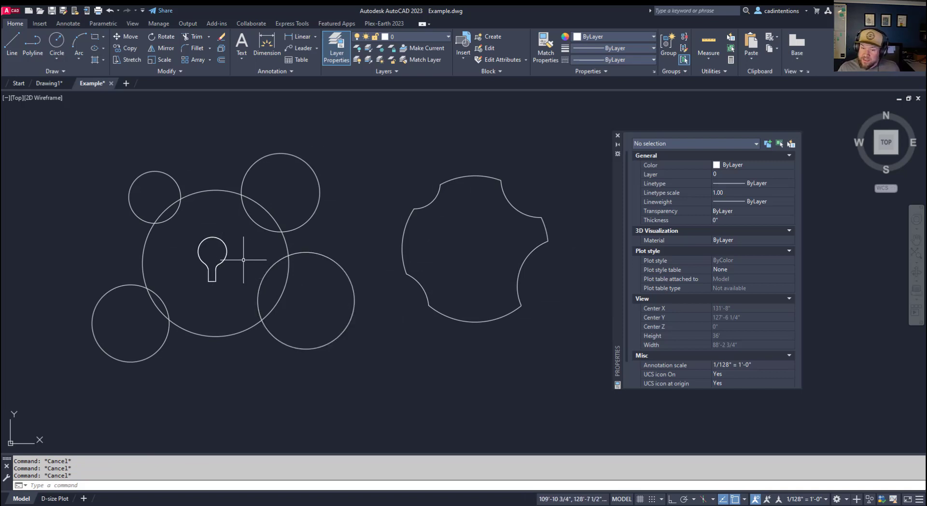
{"action": "left_click", "coordinate": [225, 256]}
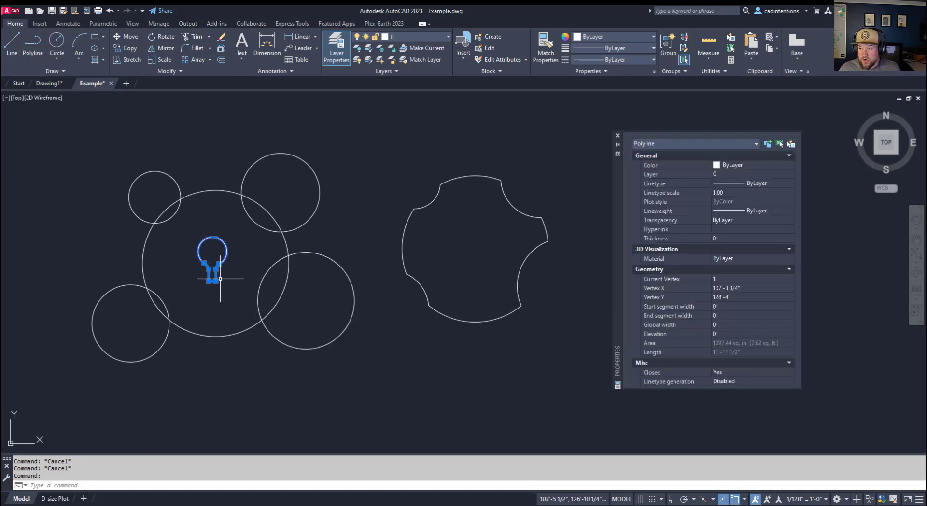
{"action": "key", "text": "Escape"}
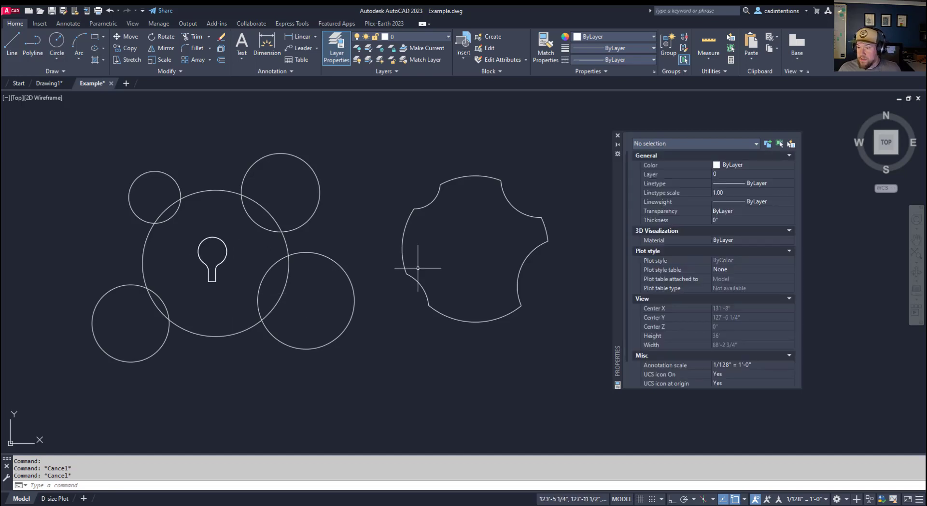
{"action": "left_click", "coordinate": [456, 291]}
{"action": "left_click", "coordinate": [423, 310]}
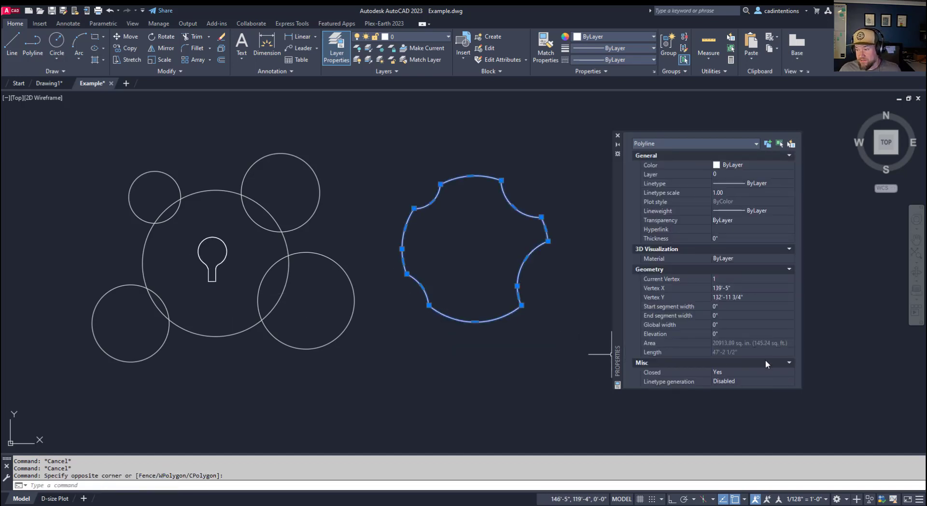
{"action": "key", "text": "Escape"}
{"action": "key", "text": "Escape"}
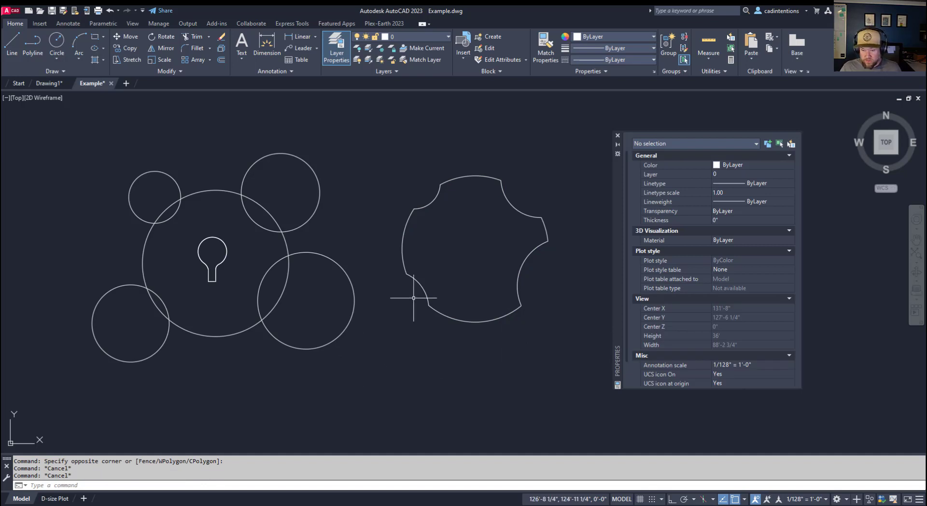
Draw two circles overlapping the gear, one on its left side and one above it.
{"action": "type", "text": "c"}
{"action": "key", "text": "Return"}
{"action": "left_click", "coordinate": [383, 234]}
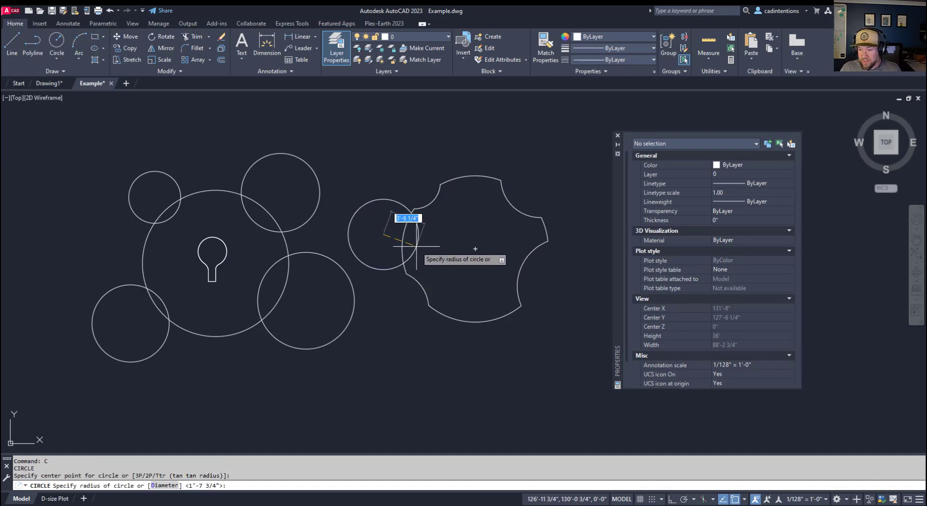
{"action": "left_click", "coordinate": [413, 216]}
{"action": "key", "text": "Return"}
{"action": "left_click", "coordinate": [471, 161]}
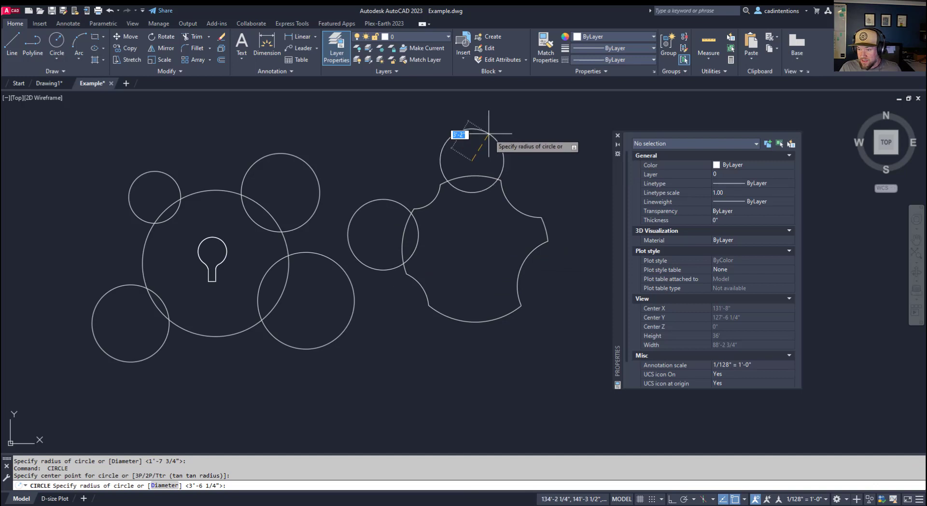
{"action": "left_click", "coordinate": [483, 131]}
{"action": "key", "text": "Escape"}
{"action": "key", "text": "Escape"}
{"action": "key", "text": "Escape"}
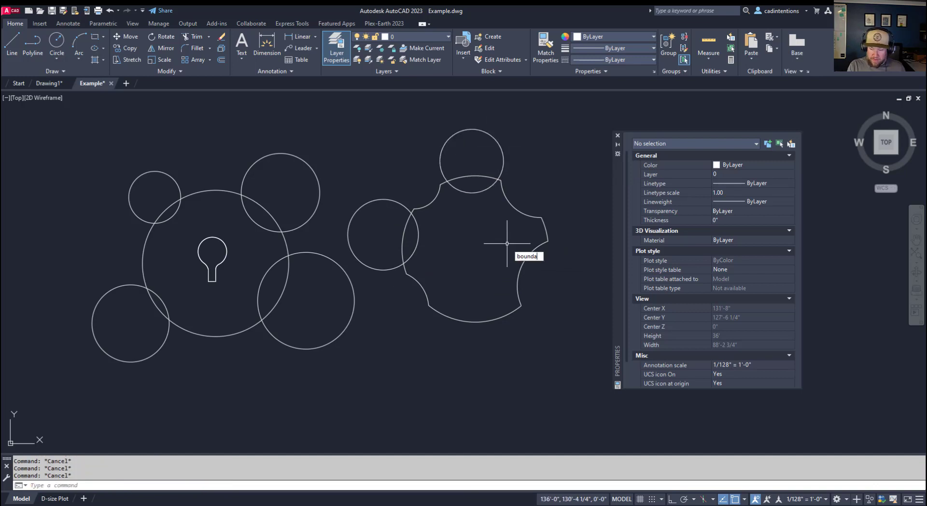
Create a closed boundary polyline by picking a point inside the notched gear outline.
{"action": "type", "text": "bo"}
{"action": "key", "text": "Return"}
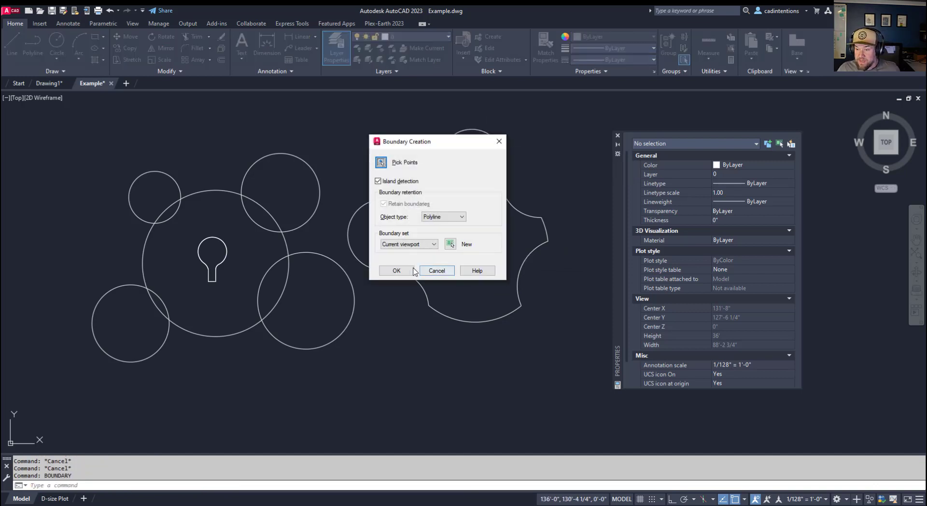
{"action": "left_click", "coordinate": [382, 161]}
{"action": "left_click", "coordinate": [491, 262]}
{"action": "key", "text": "Return"}
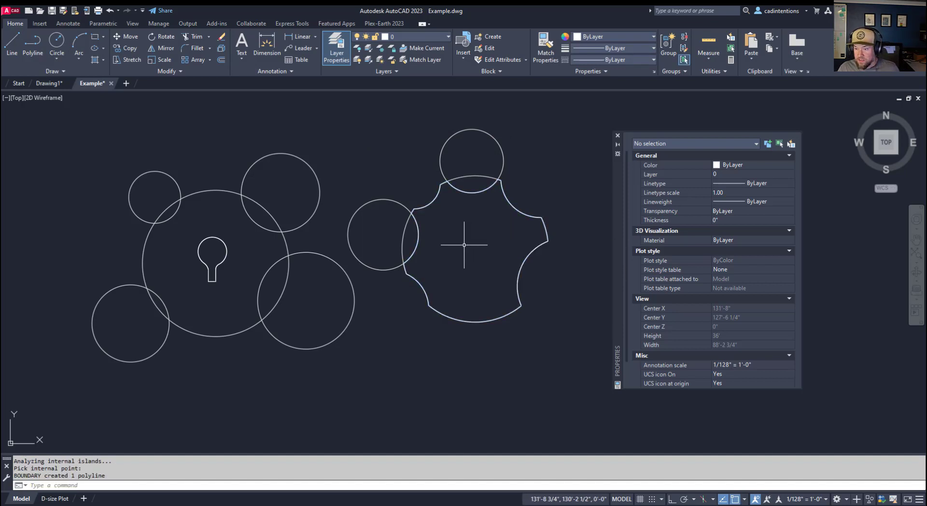
Move the new boundary outline to the right of the gear.
{"action": "left_click", "coordinate": [419, 288]}
{"action": "type", "text": "m"}
{"action": "key", "text": "Return"}
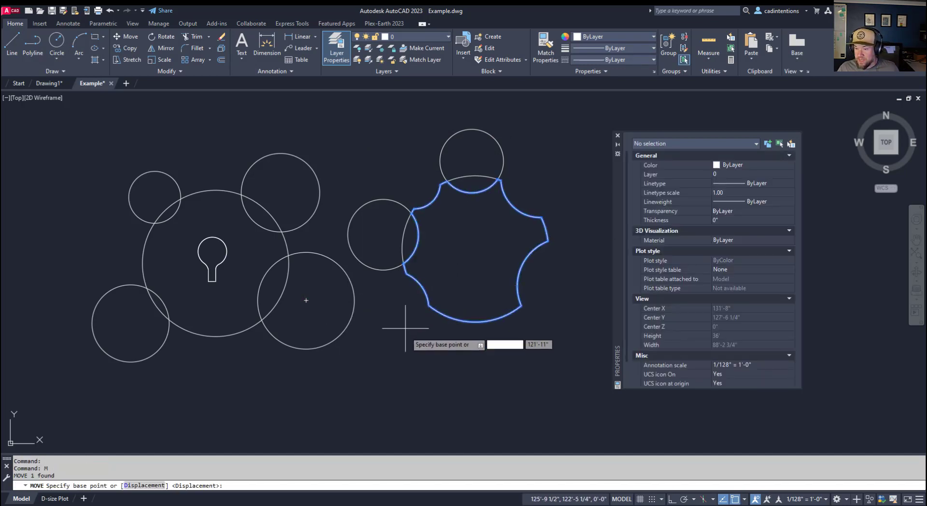
{"action": "left_click", "coordinate": [425, 338]}
{"action": "middle_click_drag", "start_coordinate": [528, 363], "coordinate": [422, 335]}
{"action": "scroll", "coordinate": [423, 335], "scroll_direction": "down", "scroll_amount": 2}
{"action": "left_click", "coordinate": [484, 332]}
{"action": "key", "text": "Escape"}
{"action": "key", "text": "Escape"}
{"action": "key", "text": "Escape"}
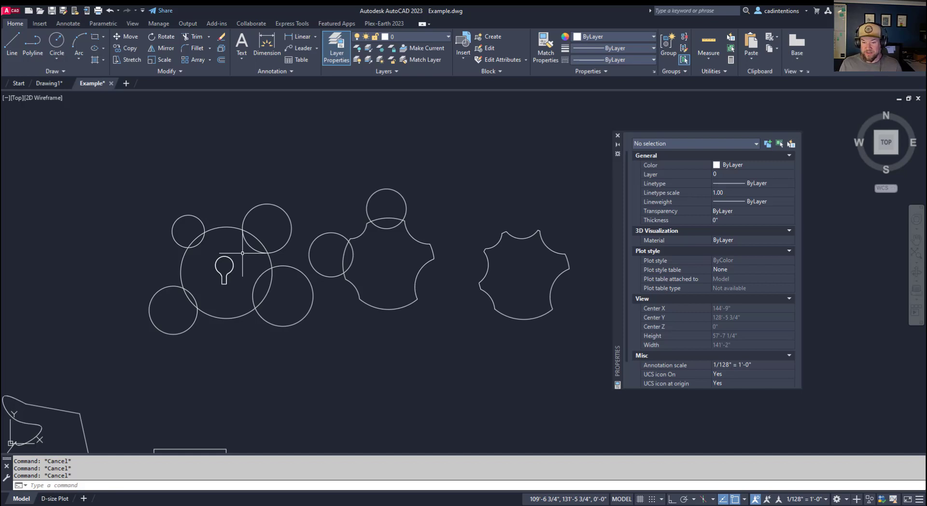
Zoom out to view the circle studies alongside the traced floor-plan outlines.
{"action": "left_click", "coordinate": [242, 253]}
{"action": "scroll", "coordinate": [244, 271], "scroll_direction": "down", "scroll_amount": 2}
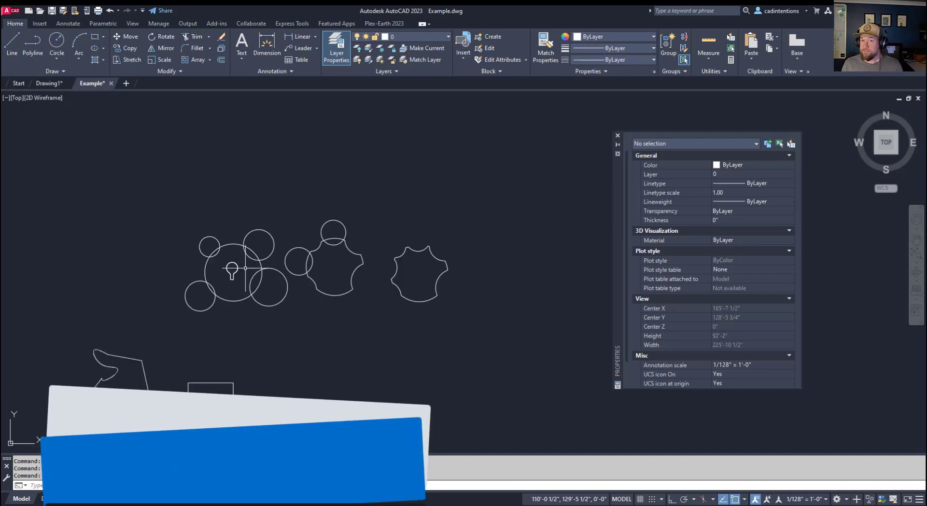